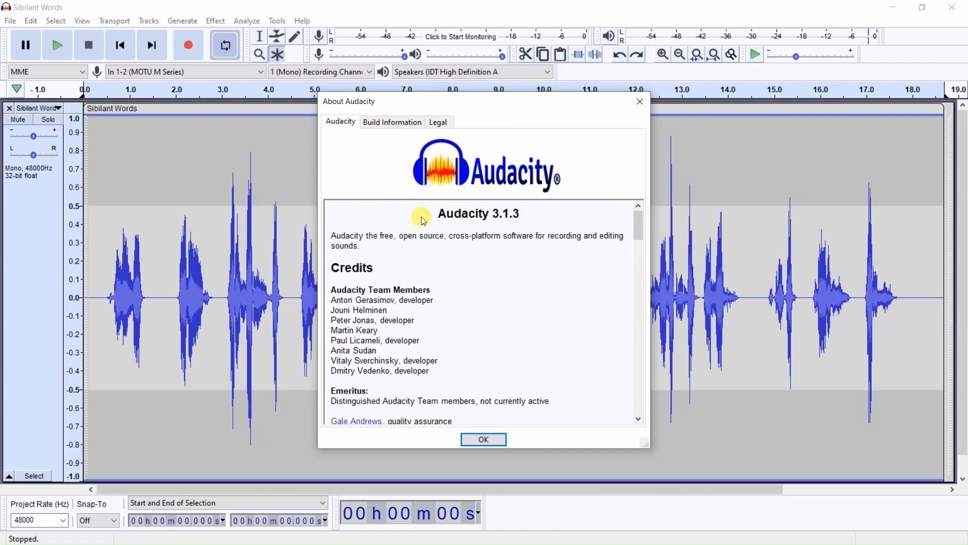
- Close the About dialog, open the T-De-Esser VST effect for the Sibilant Words track, and move its window clear of the first part of the waveform
click(481, 440)
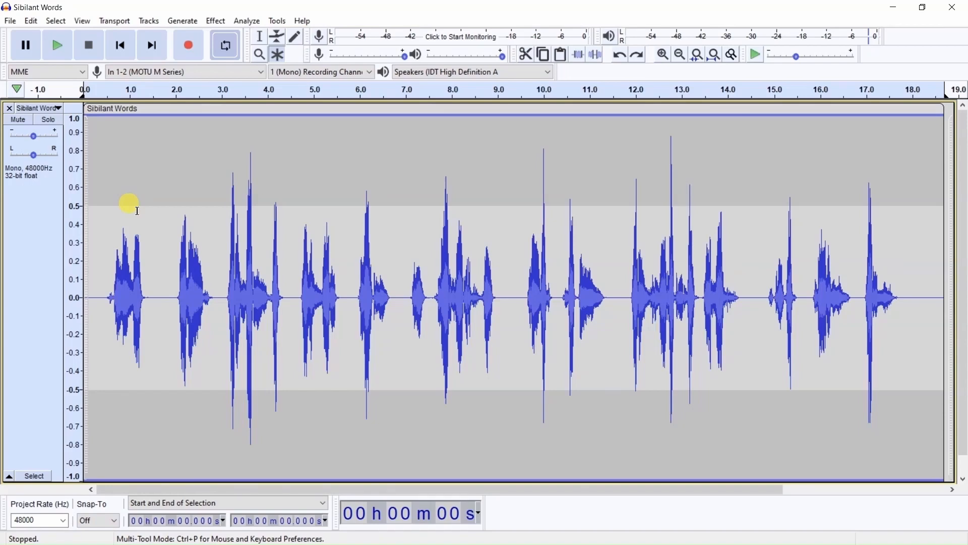
click(216, 21)
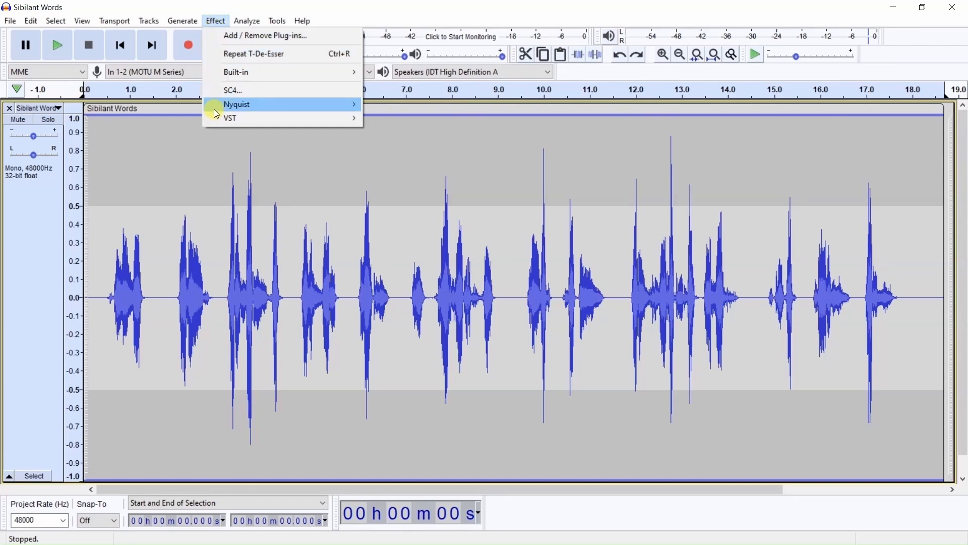
mouse_move(339, 118)
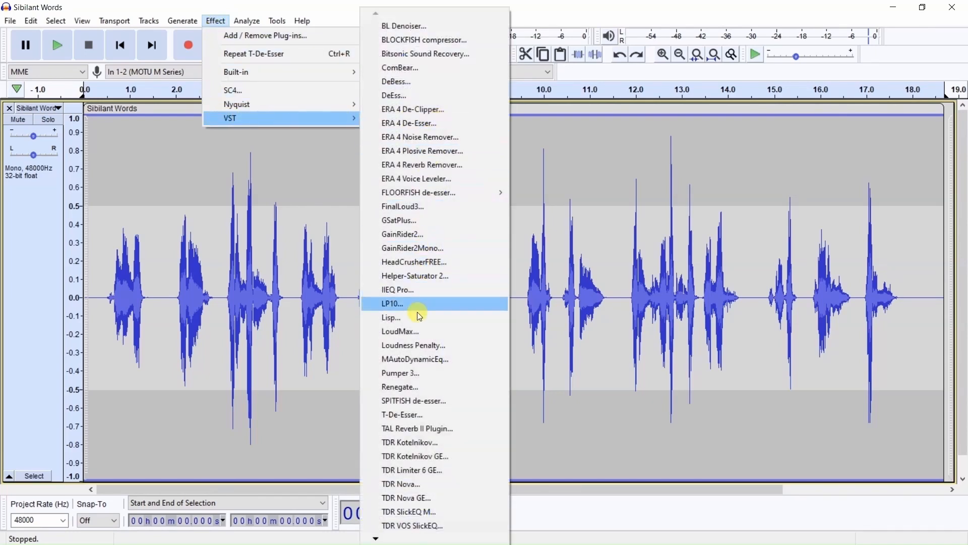
click(418, 414)
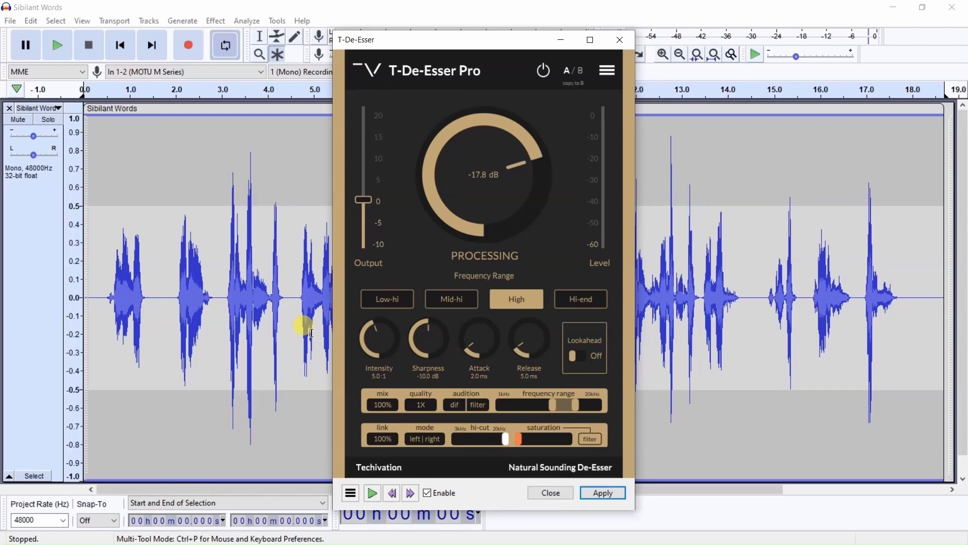
drag(454, 39, 699, 30)
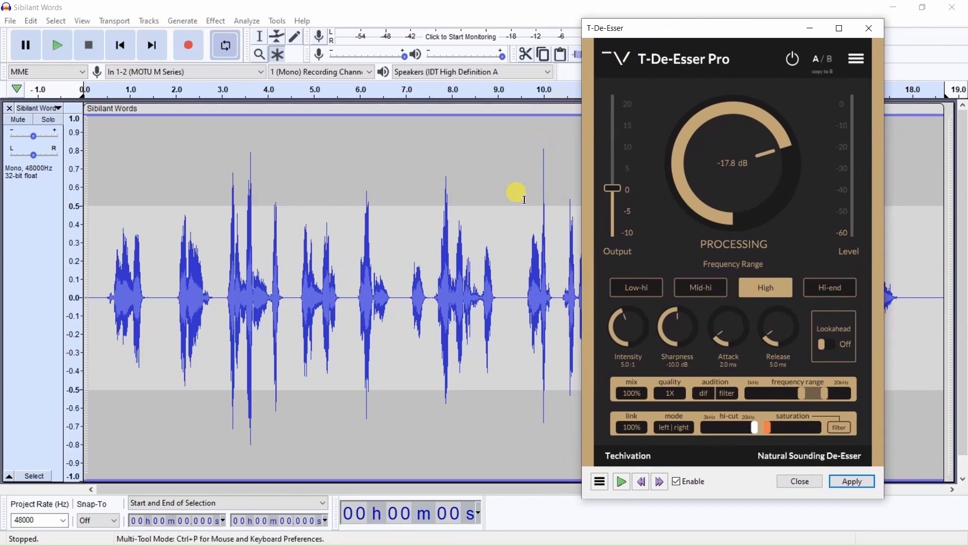
drag(679, 33, 705, 68)
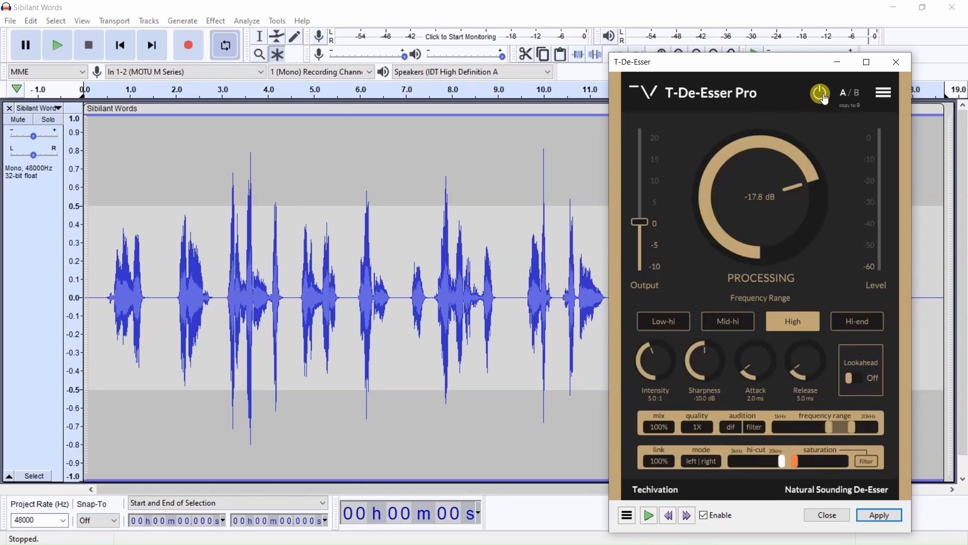
- Bypass the de-esser and re-enable it, keeping its output level at 0.0 dB
click(824, 97)
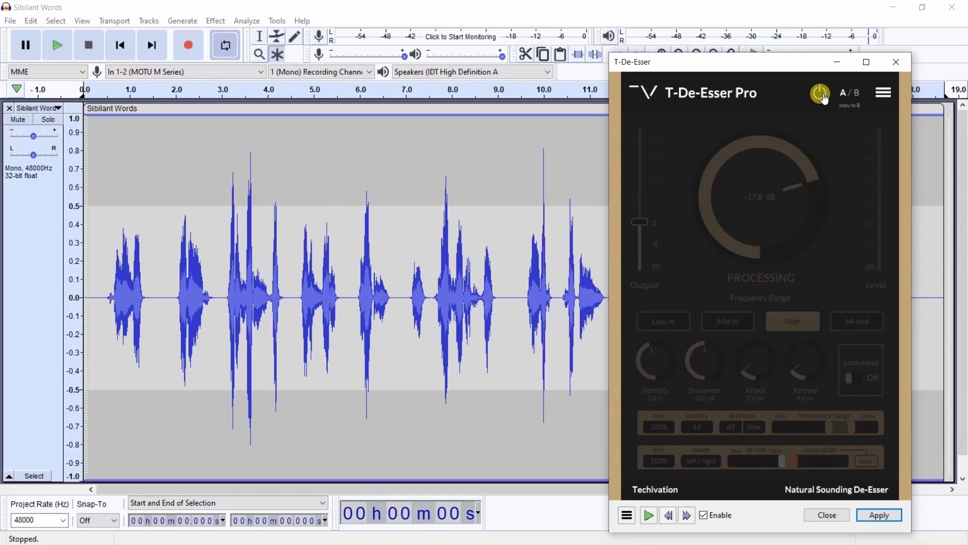
click(823, 97)
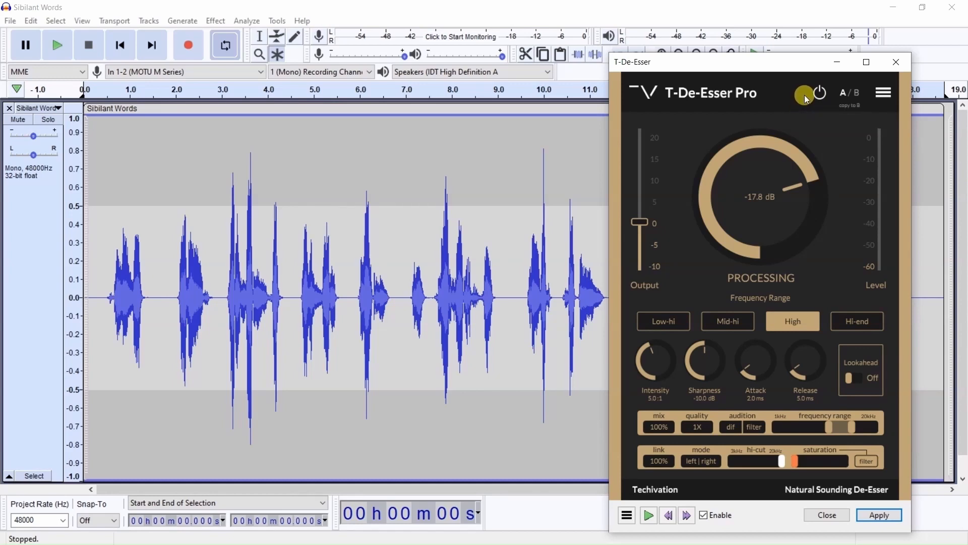
mouse_move(639, 171)
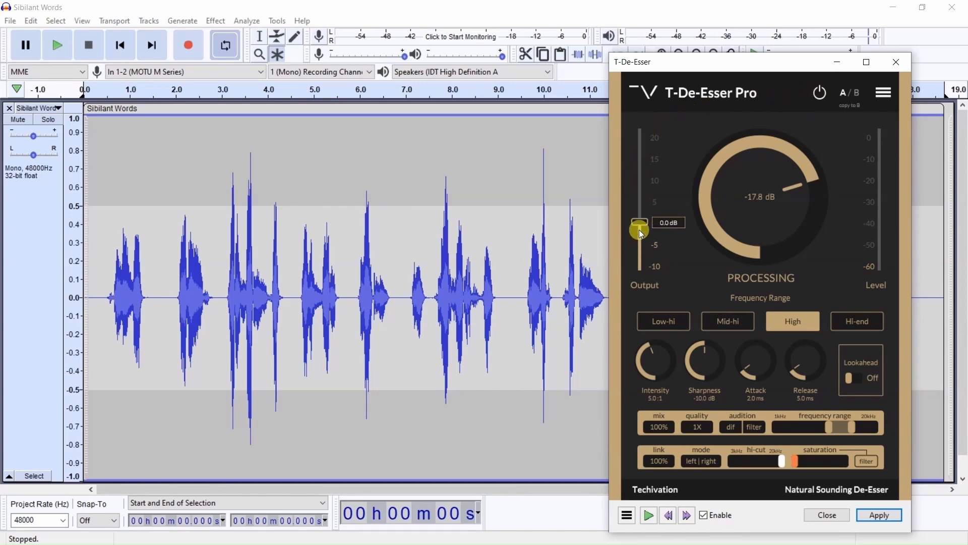
mouse_move(640, 229)
mouse_down()
mouse_move(647, 161)
mouse_move(639, 256)
mouse_move(639, 227)
mouse_up()
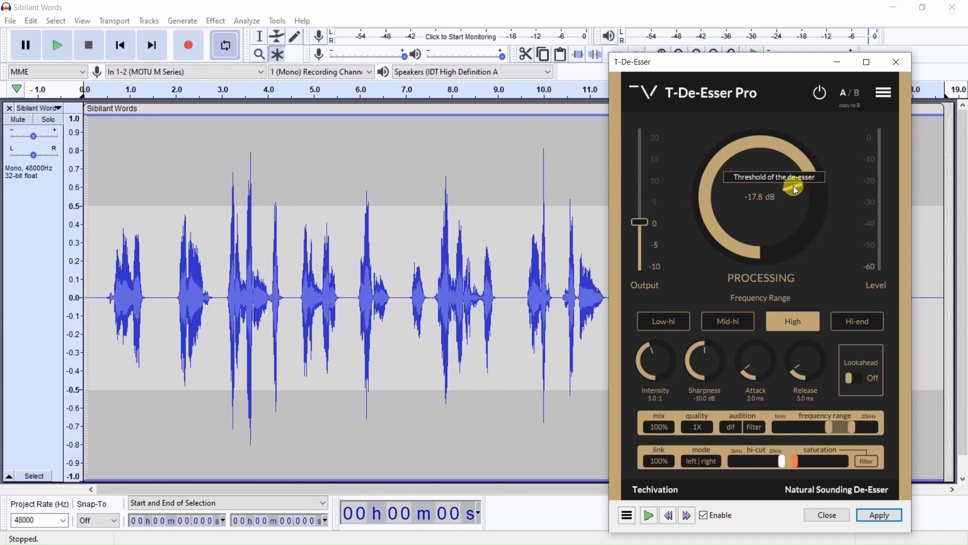
- Sweep the de-esser's processing threshold down to -57.9 dB and back up to -19.9 dB
scroll(793, 185, up, 3)
scroll(793, 197, down, 15)
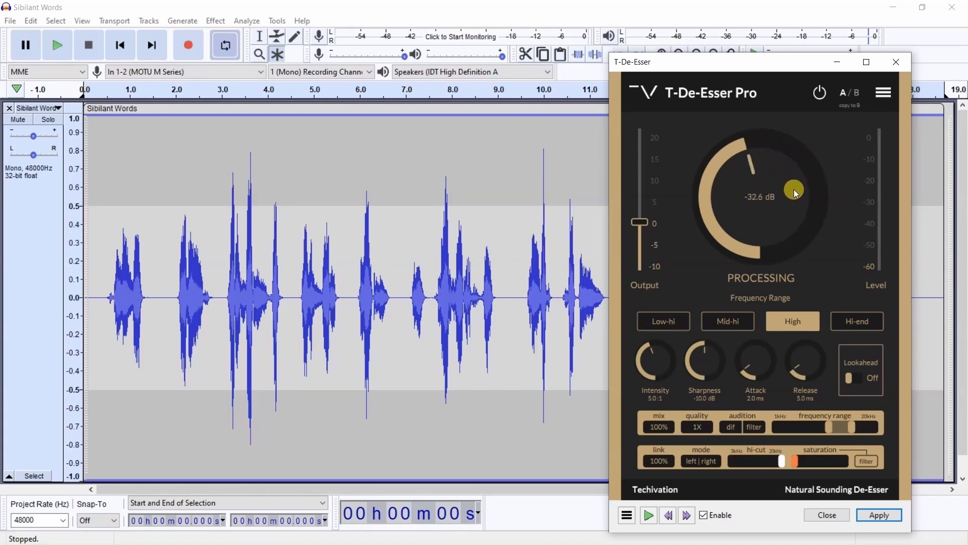
scroll(796, 190, down, 8)
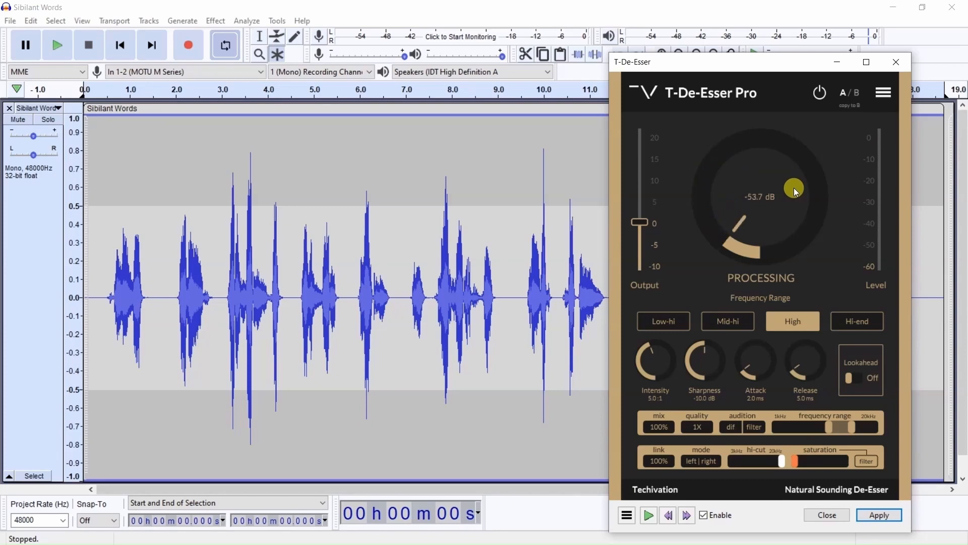
scroll(796, 191, down, 3)
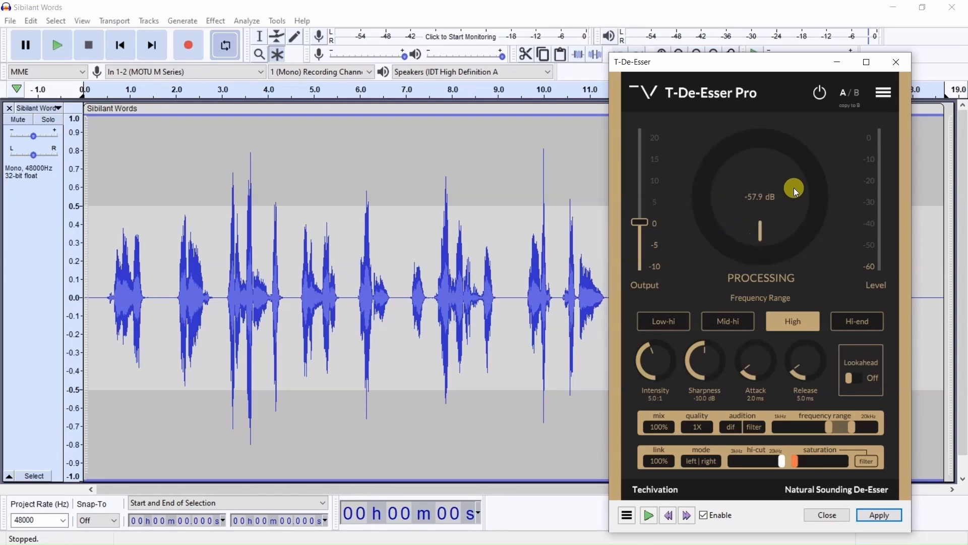
scroll(796, 190, up, 1)
scroll(795, 192, up, 1)
scroll(795, 191, up, 4)
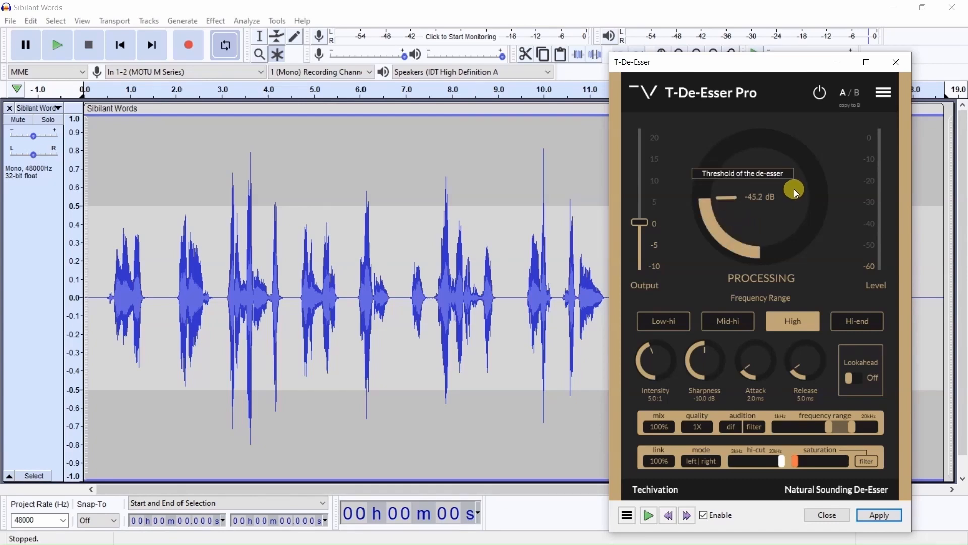
scroll(796, 192, down, 7)
scroll(796, 192, up, 7)
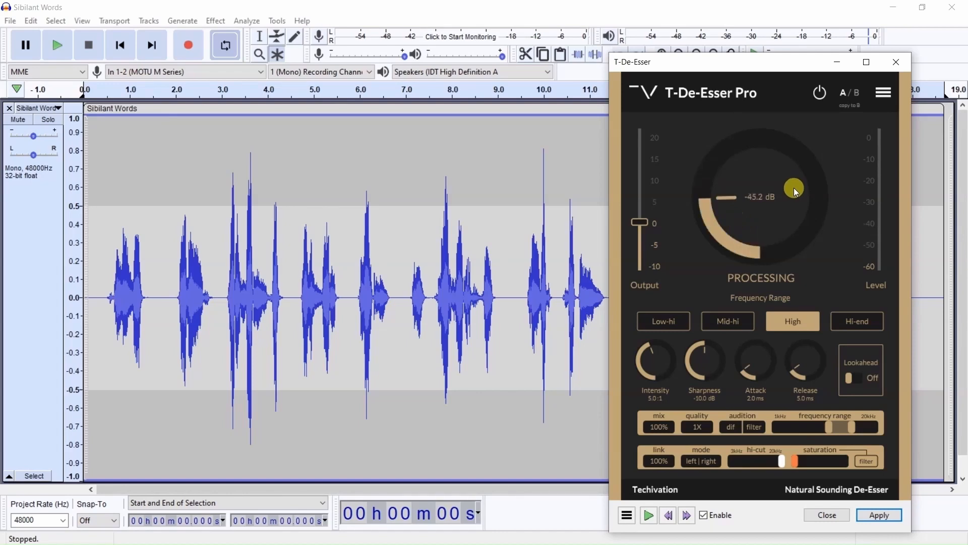
scroll(796, 192, up, 12)
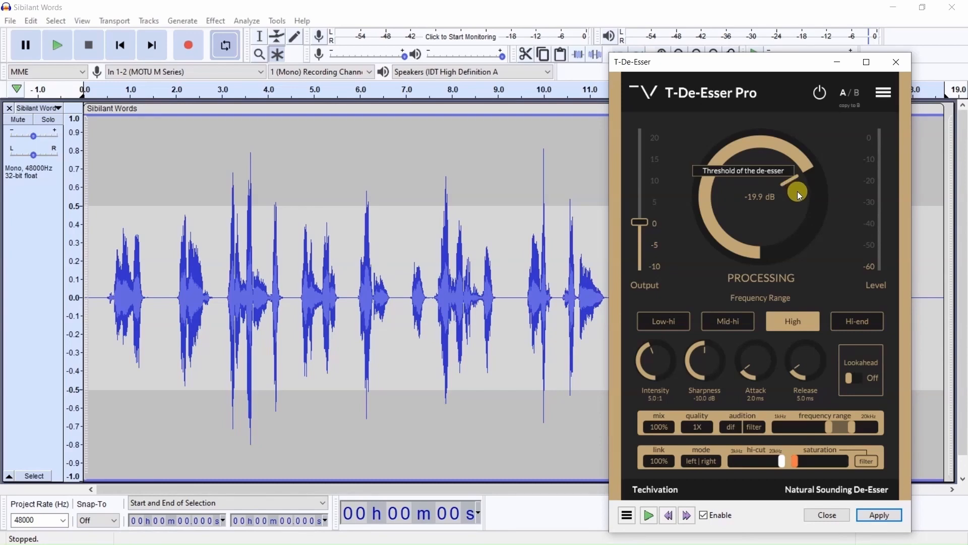
- Load the Hi-end Control preset in the de-esser
click(880, 101)
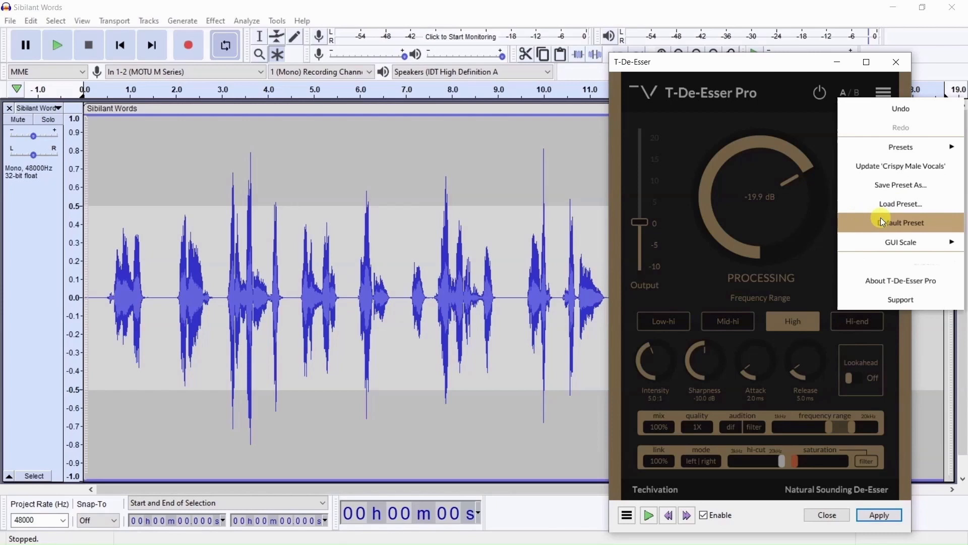
mouse_move(890, 151)
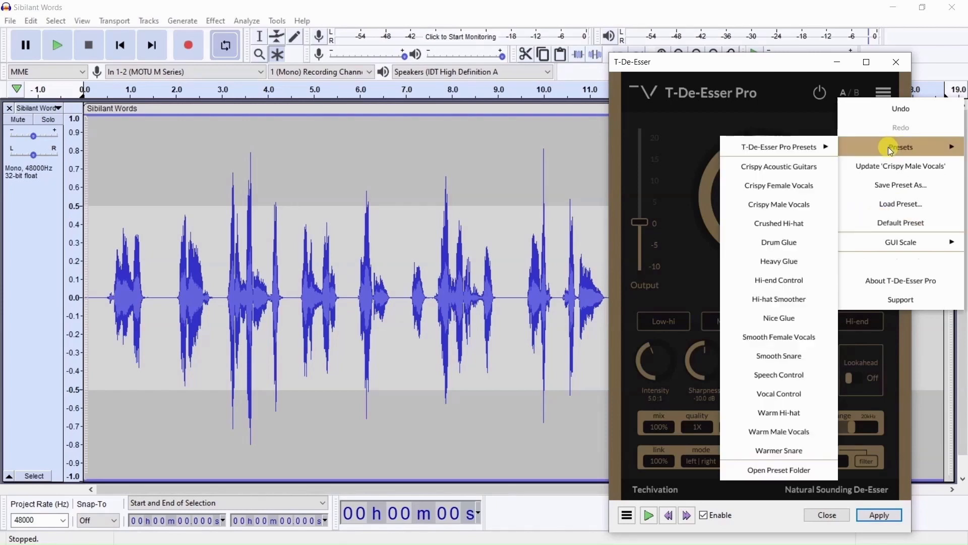
click(779, 279)
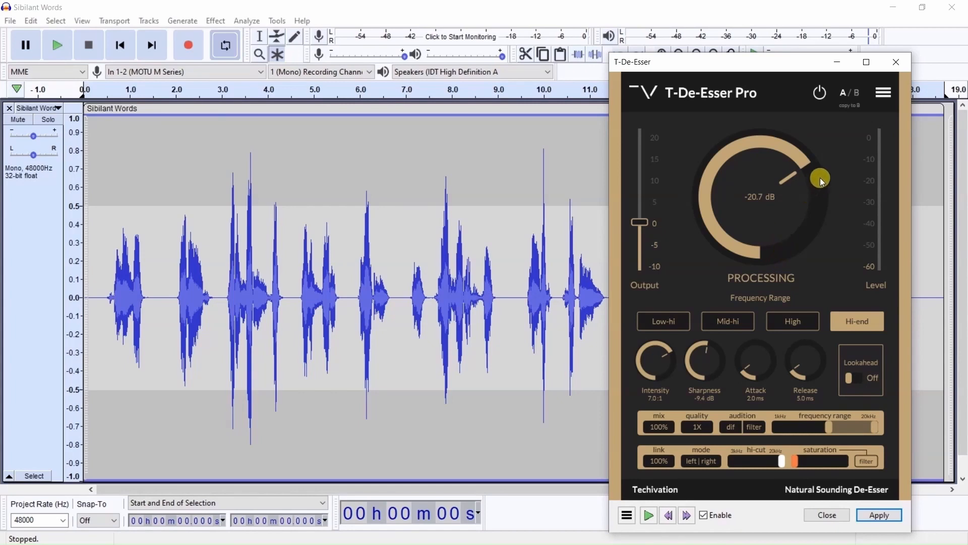
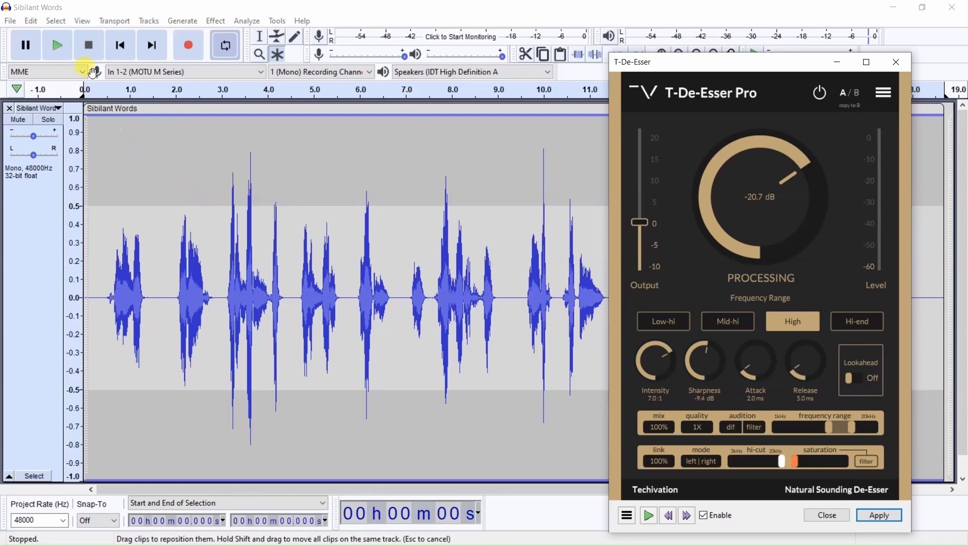
- Select the entire Sibilant Words track and restore the de-esser's Default Preset
click(55, 21)
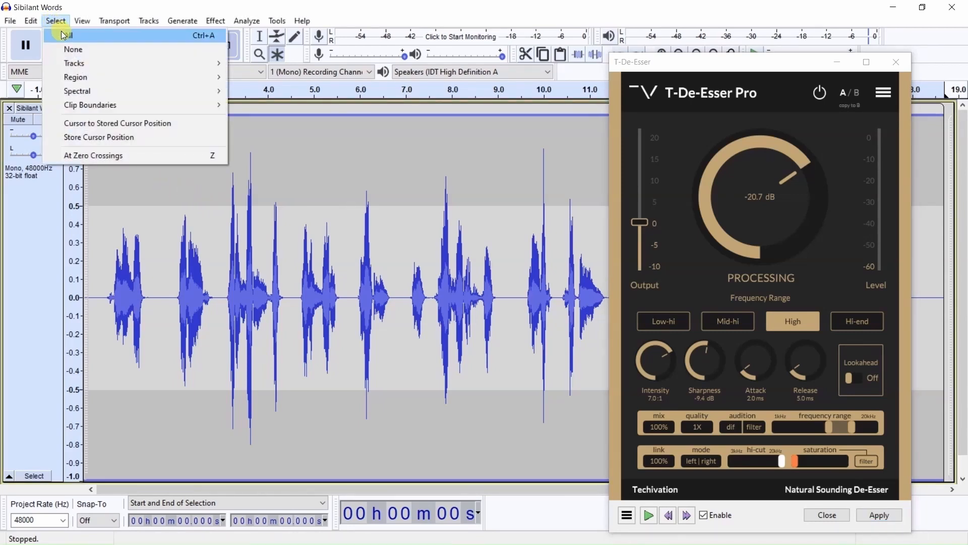
click(66, 36)
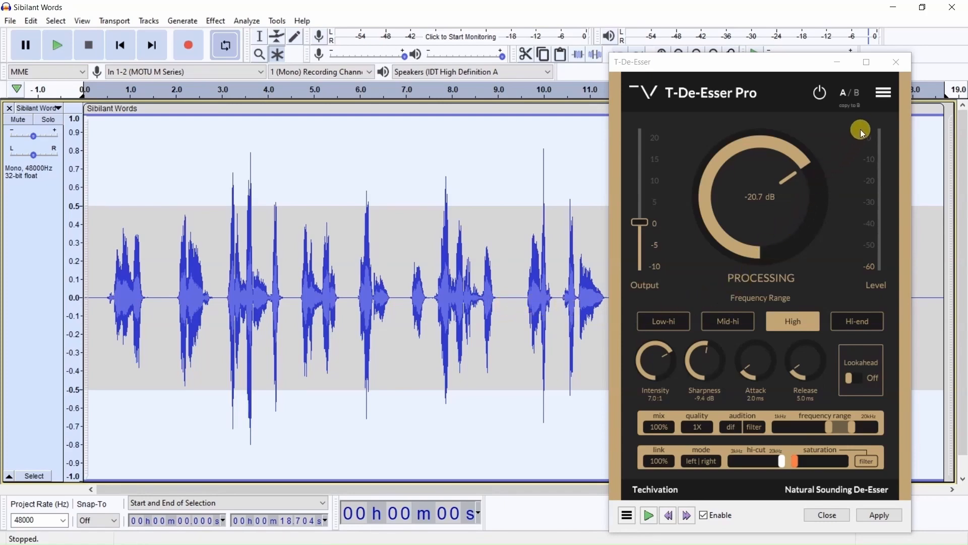
click(884, 92)
mouse_move(891, 157)
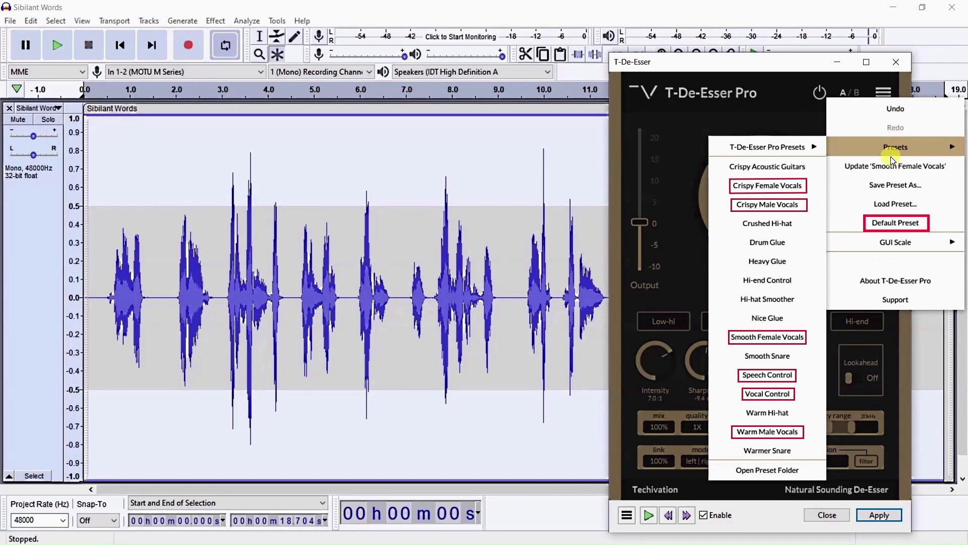
click(895, 223)
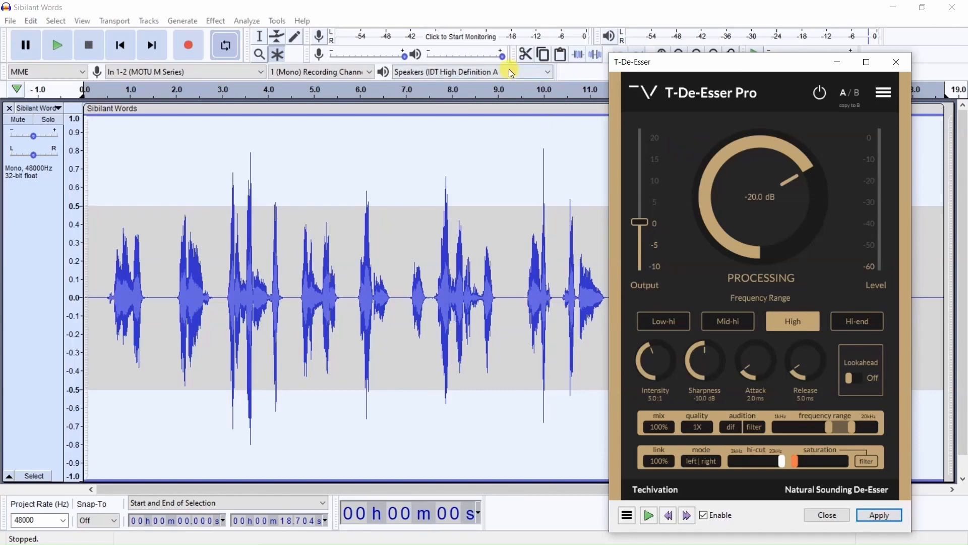
- Play the selected audio with the playback volume turned down and set the de-esser's processing threshold to -23.7 dB
drag(501, 54, 419, 56)
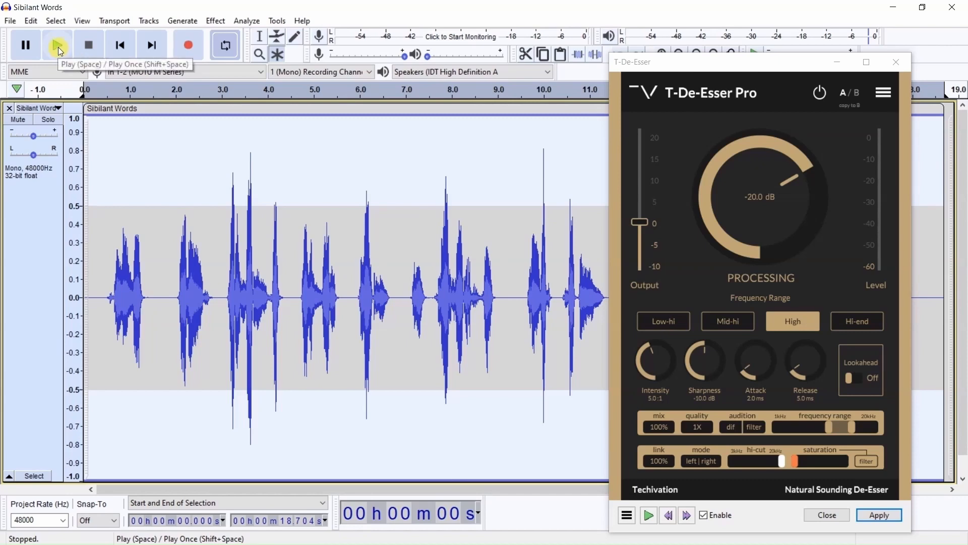
click(60, 50)
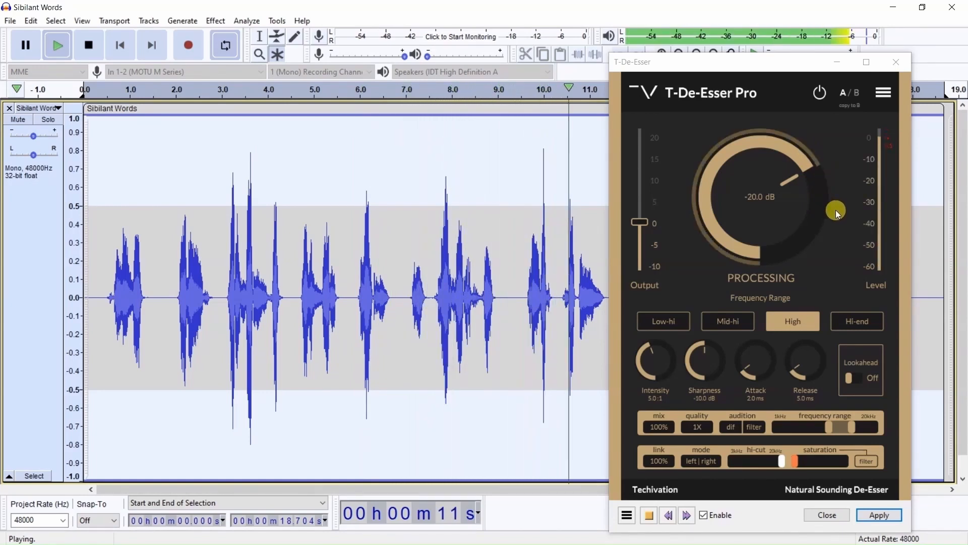
click(791, 178)
drag(792, 175, 825, 241)
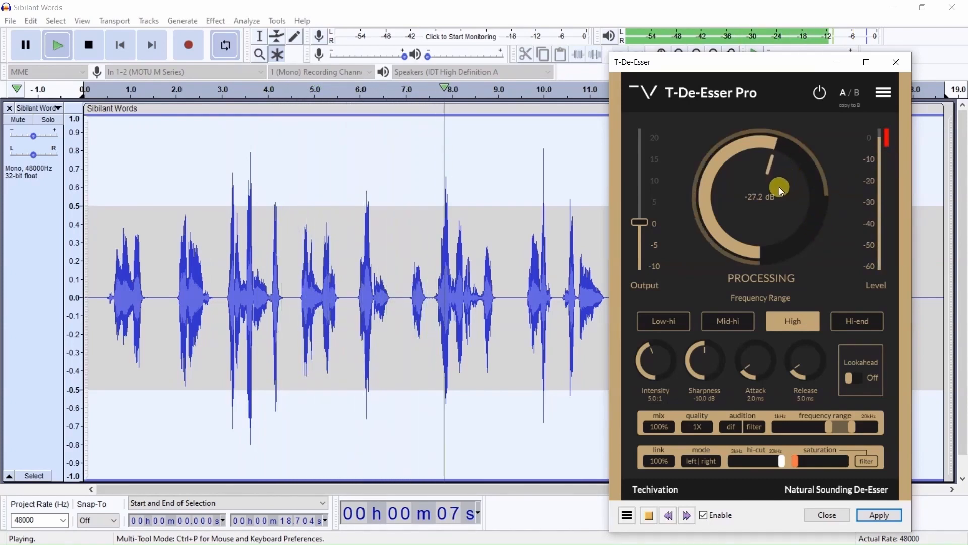
drag(773, 169, 791, 183)
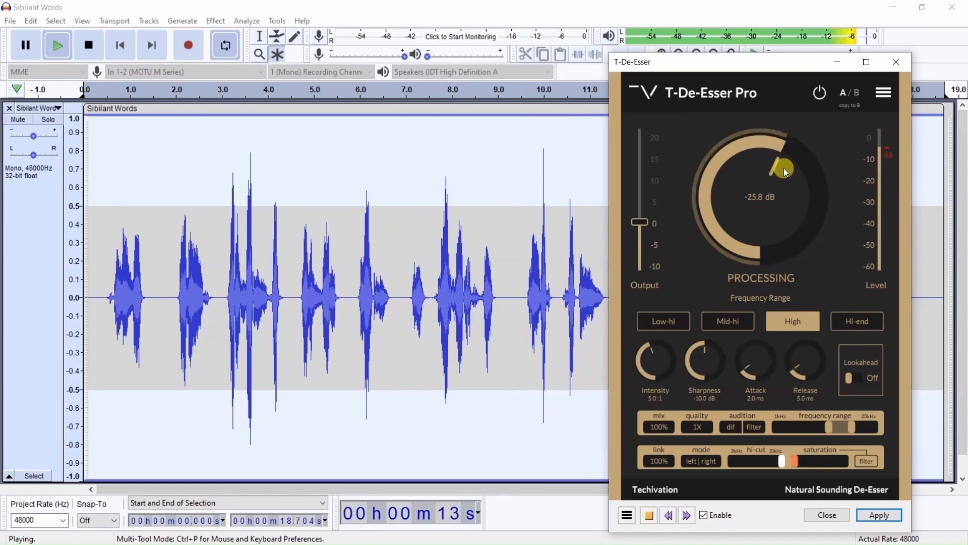
mouse_move(779, 170)
mouse_down()
mouse_move(797, 222)
mouse_move(792, 178)
mouse_move(823, 339)
mouse_move(810, 310)
mouse_move(790, 232)
mouse_move(817, 307)
mouse_move(864, 383)
mouse_move(800, 256)
mouse_move(826, 344)
mouse_move(782, 229)
mouse_move(782, 164)
mouse_up()
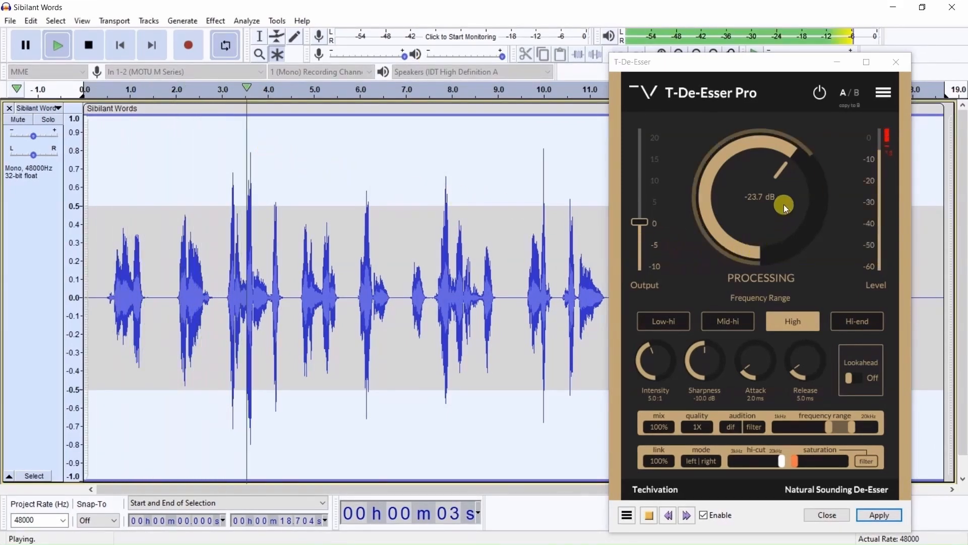
- Sweep the processing threshold down to about -32 dB and back to -23.7 dB, and apply the de-esser to the whole track
scroll(779, 170, down, 5)
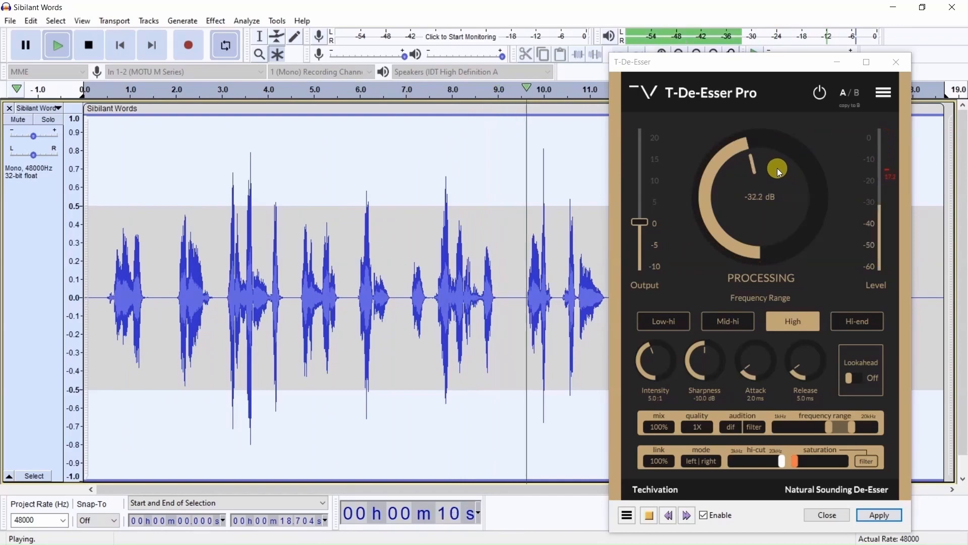
scroll(777, 169, up, 3)
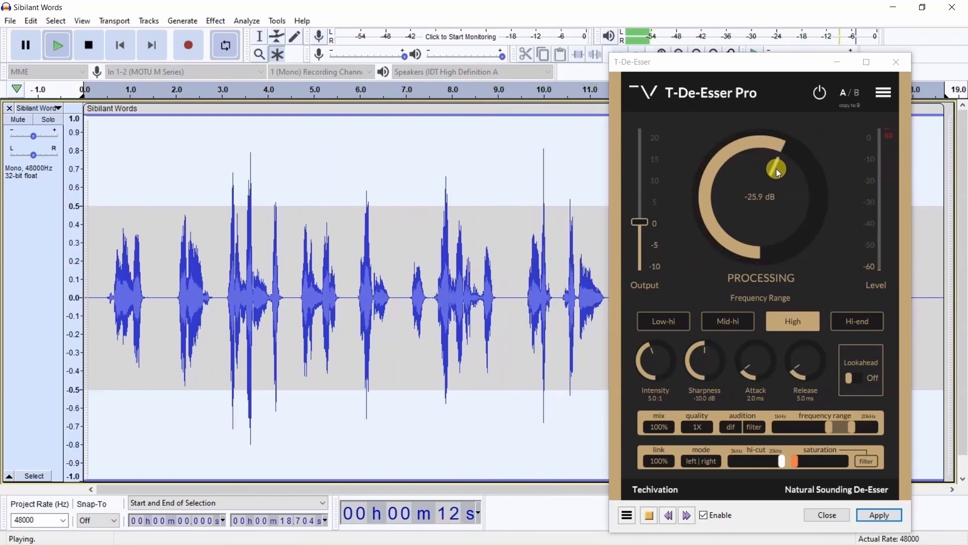
scroll(776, 169, up, 2)
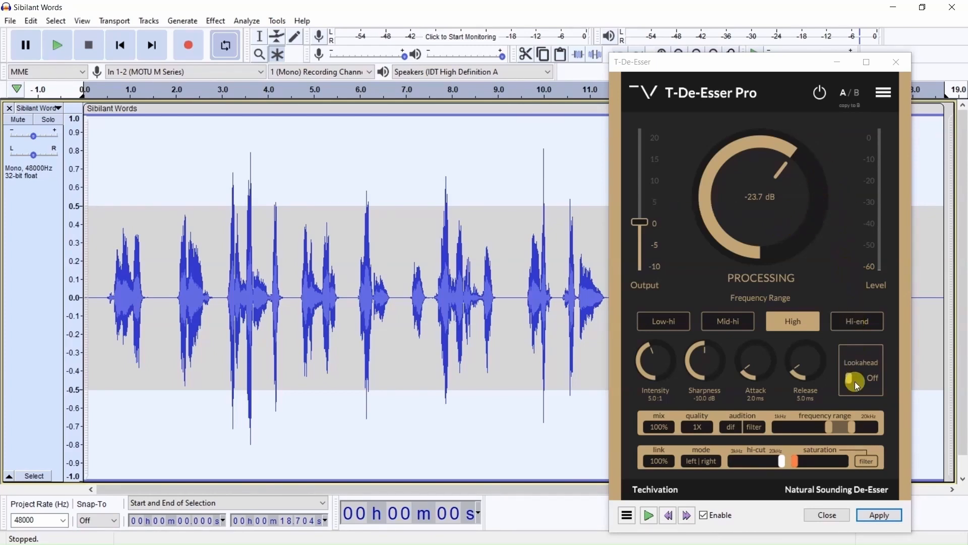
click(879, 514)
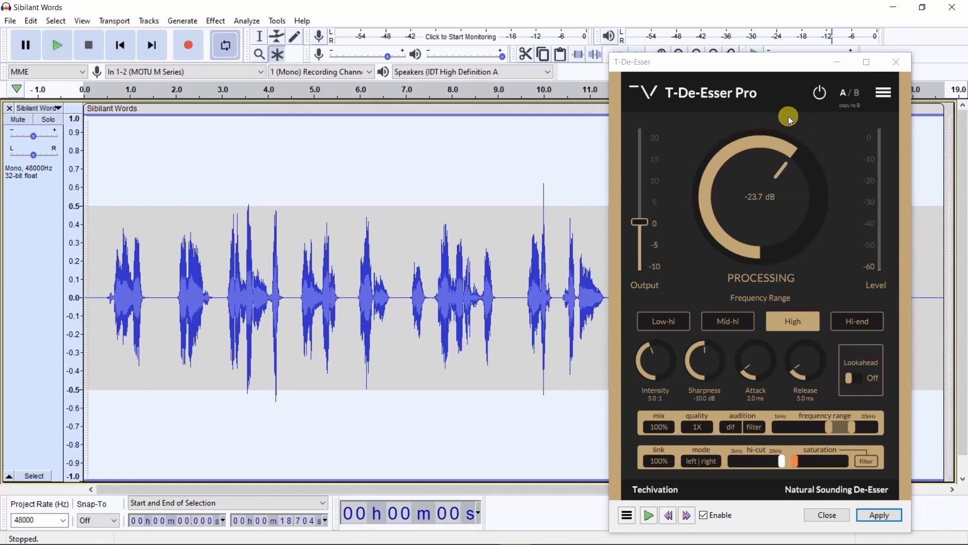
- Bypass the de-esser and play the processed track, replaying the section from about 3.0 to 4.4 seconds
click(822, 99)
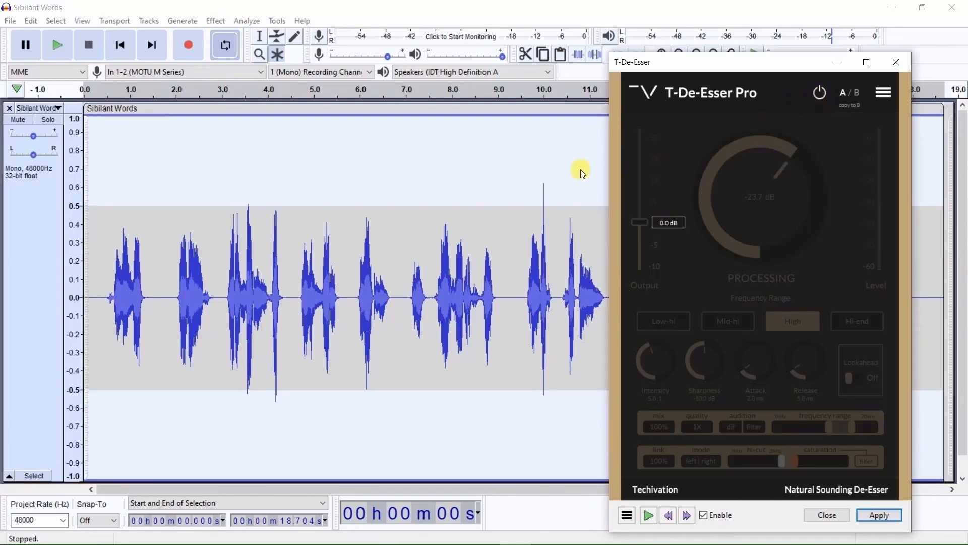
click(59, 47)
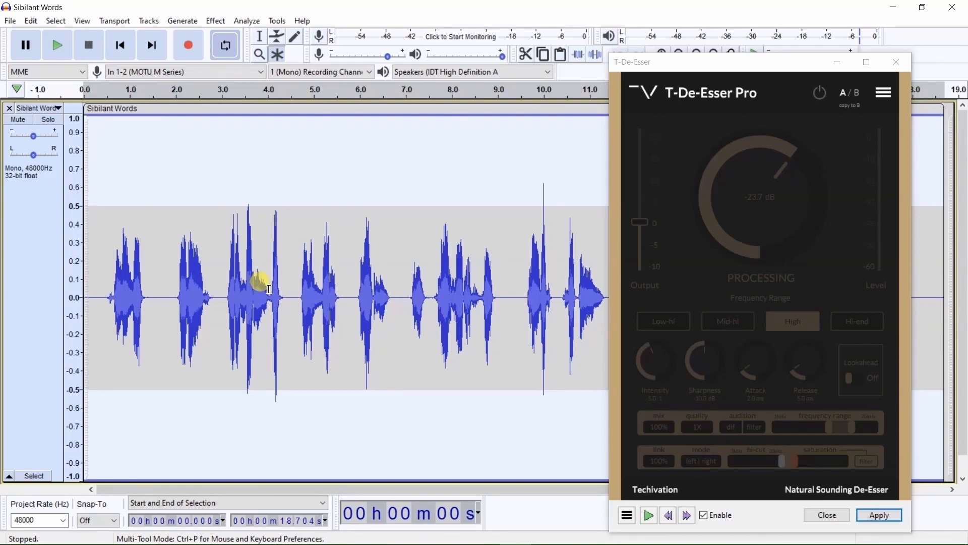
drag(270, 289, 287, 293)
drag(222, 277, 285, 291)
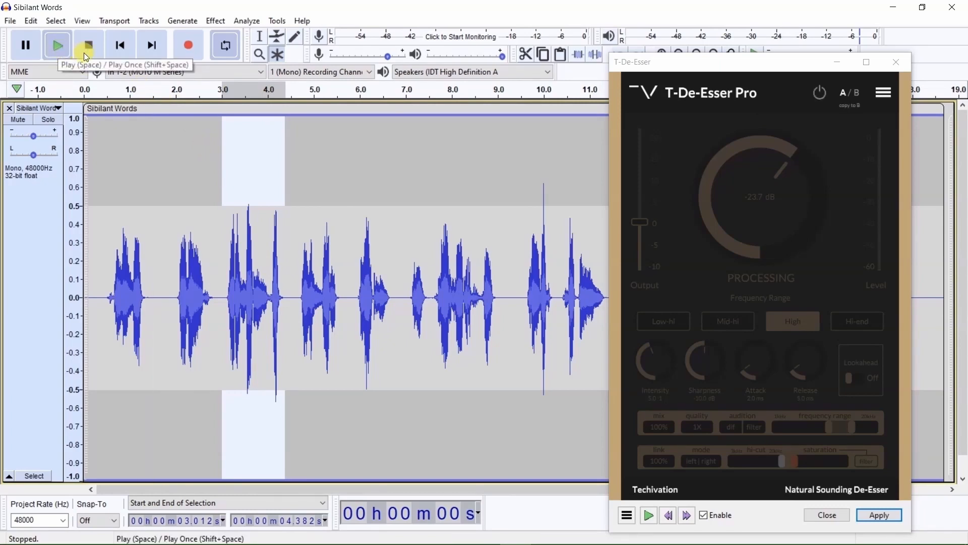
key(space)
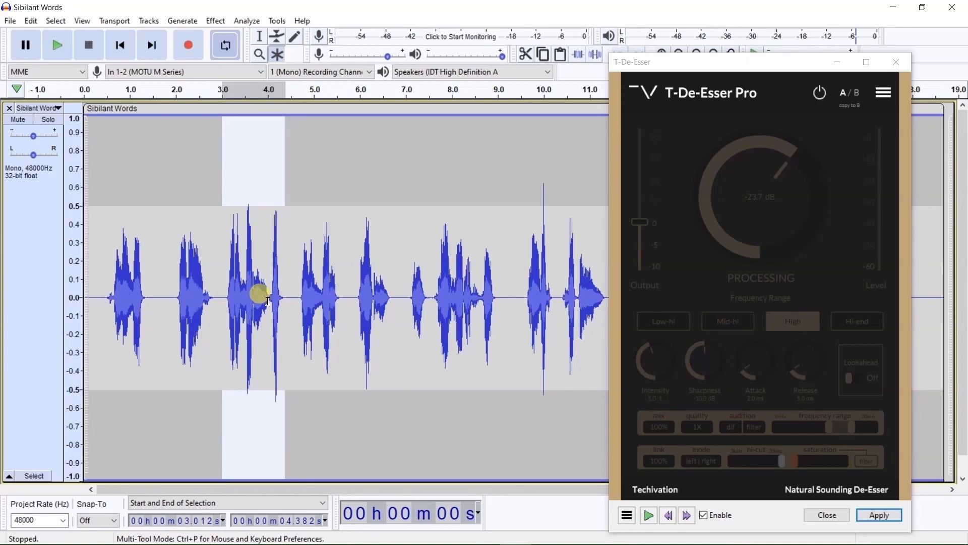
- Select the sibilant burst from about 4.0 to 4.4 seconds, loop playback over it, and listen to it
drag(269, 301, 287, 303)
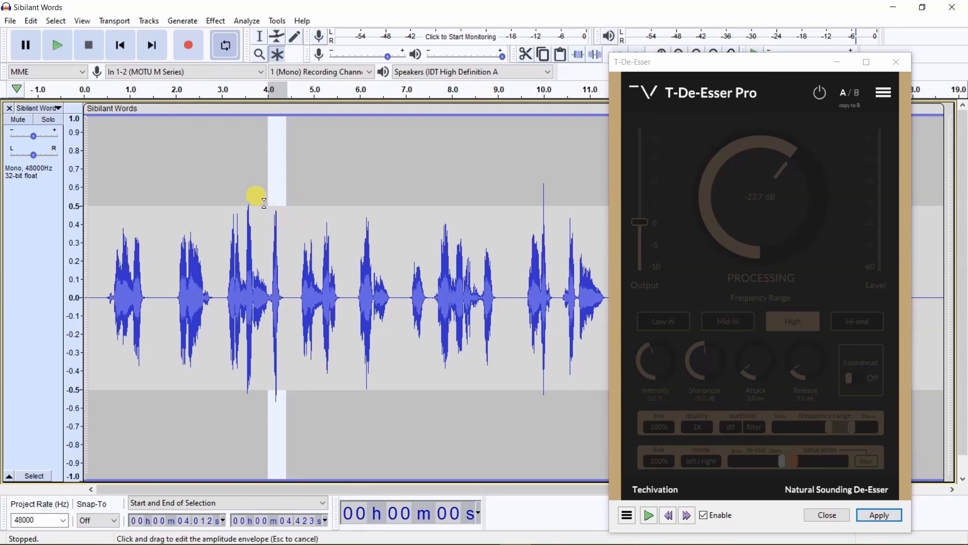
click(17, 89)
click(58, 143)
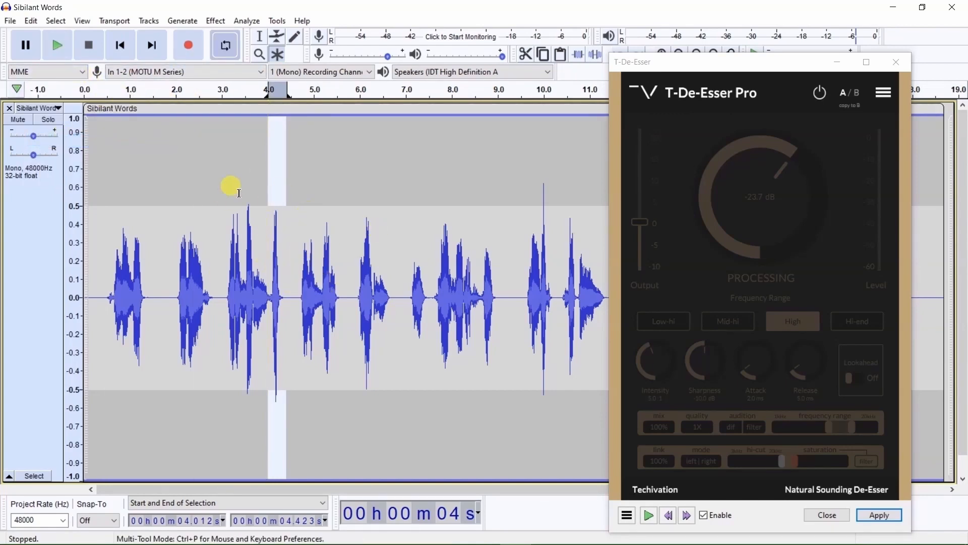
click(57, 44)
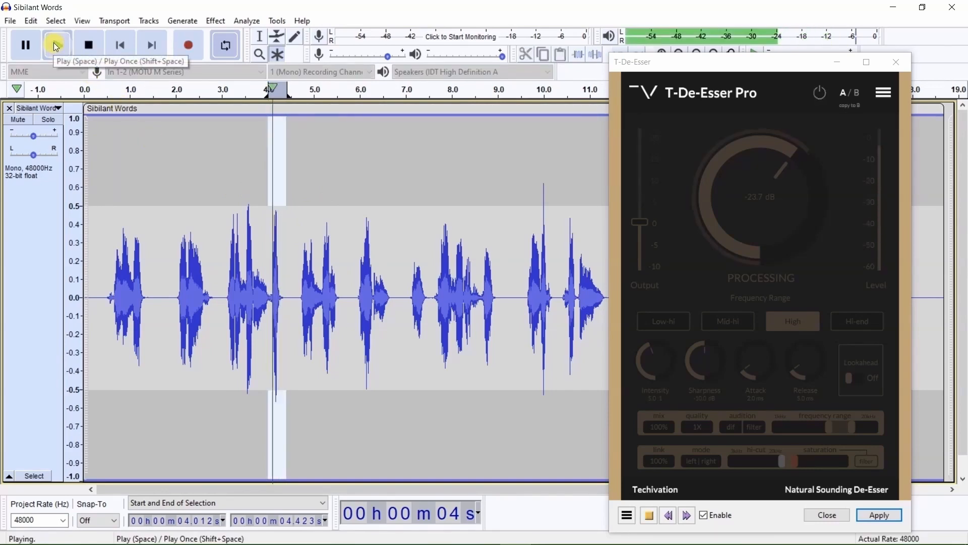
click(87, 48)
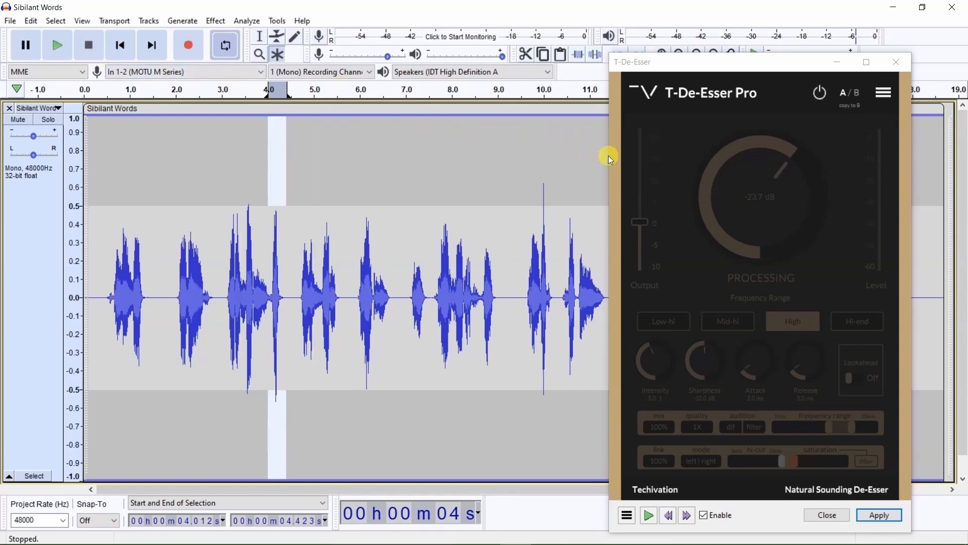
- Re-enable the de-esser and lower its processing threshold to -48.0 dB while the looped burst plays
click(820, 96)
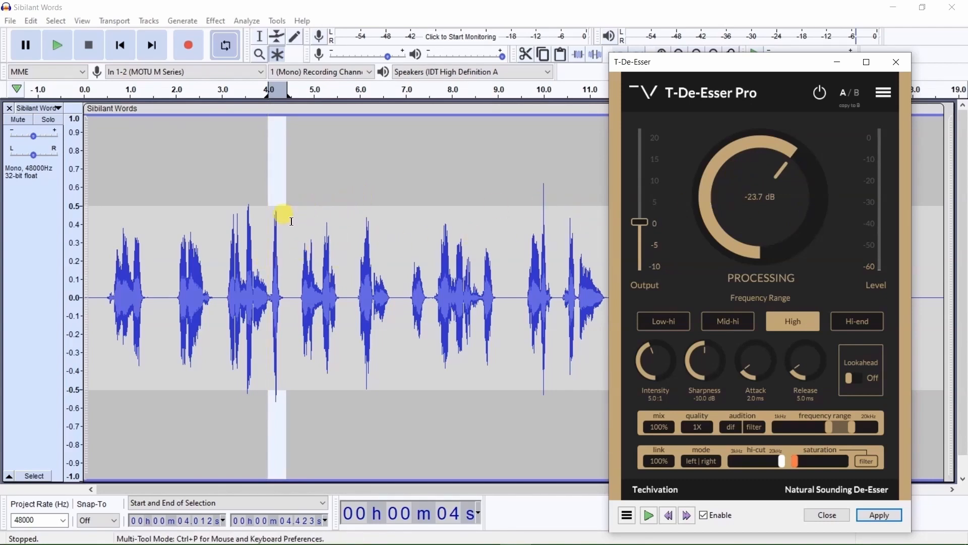
click(57, 45)
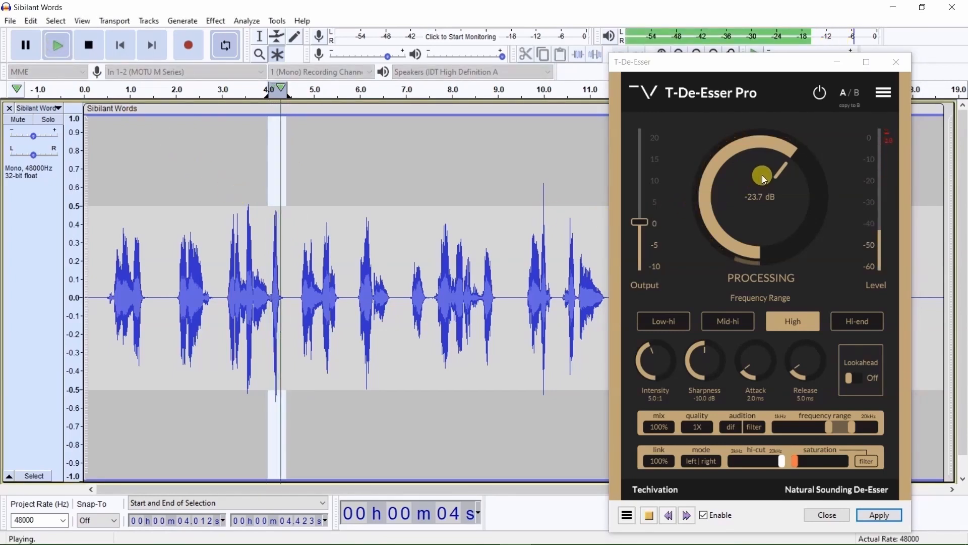
scroll(763, 177, down, 1)
scroll(762, 174, down, 4)
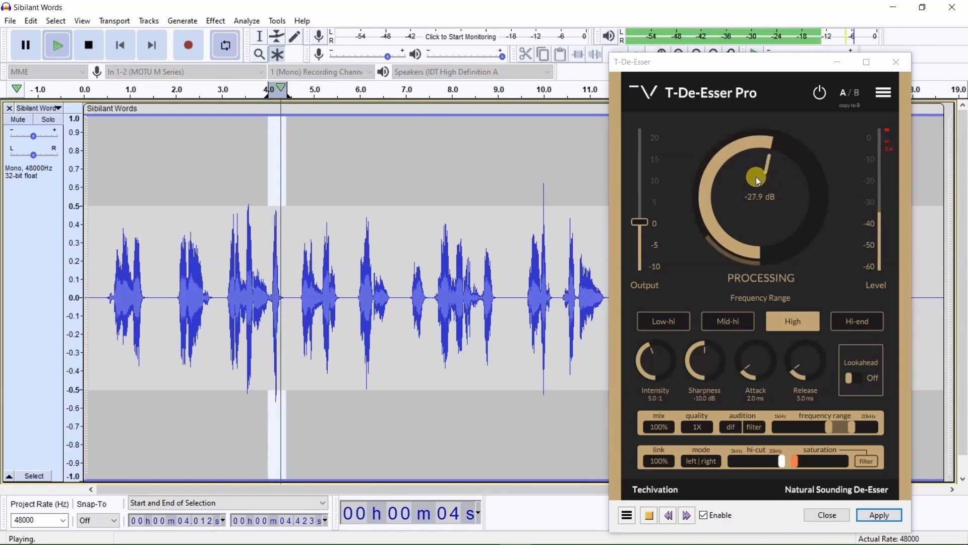
scroll(756, 177, down, 2)
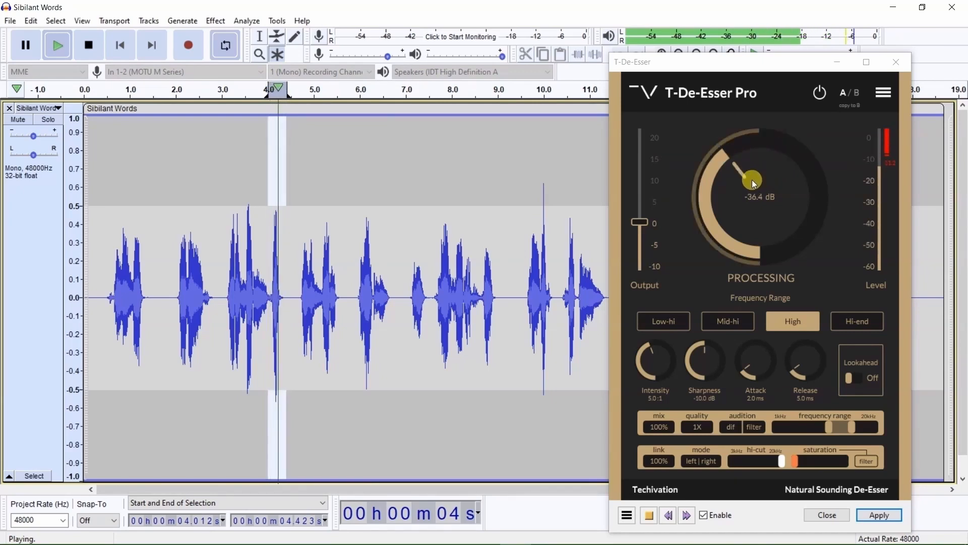
scroll(752, 180, down, 1)
scroll(752, 179, down, 2)
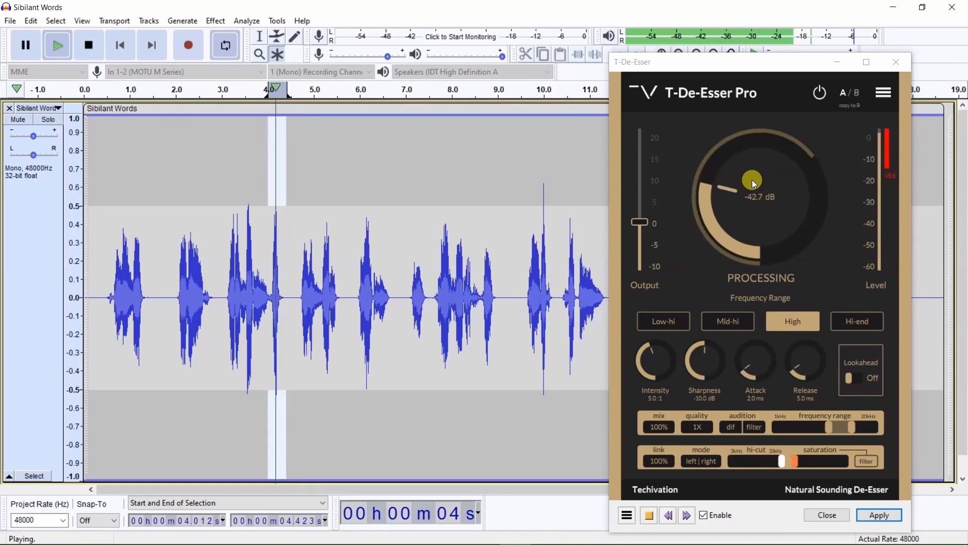
scroll(751, 179, down, 1)
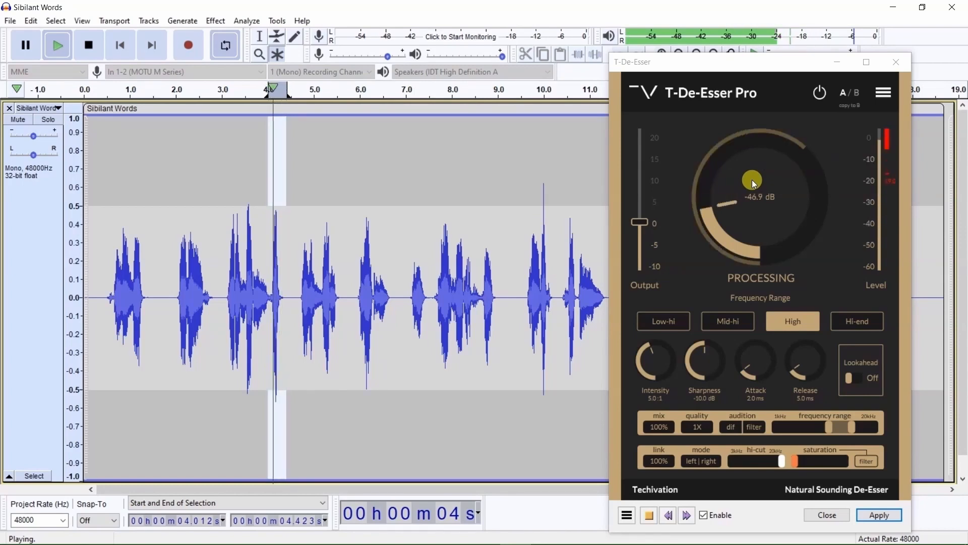
scroll(752, 180, down, 1)
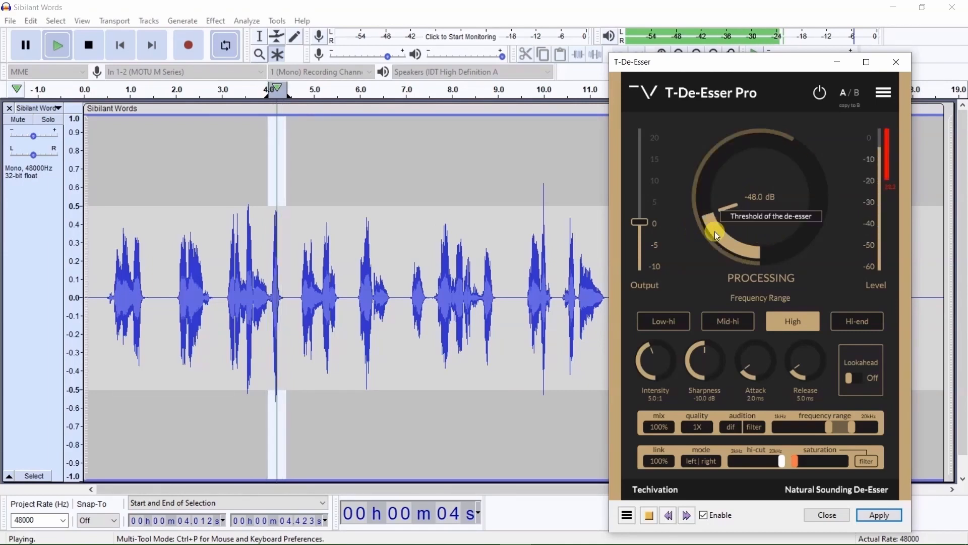
click(90, 46)
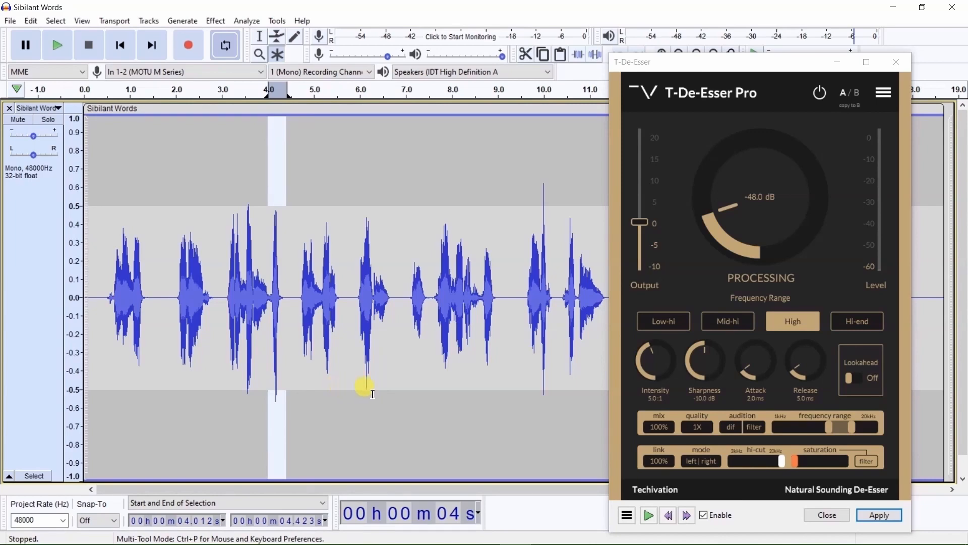
- Apply the de-esser to the selected burst and play back the processed section
click(888, 515)
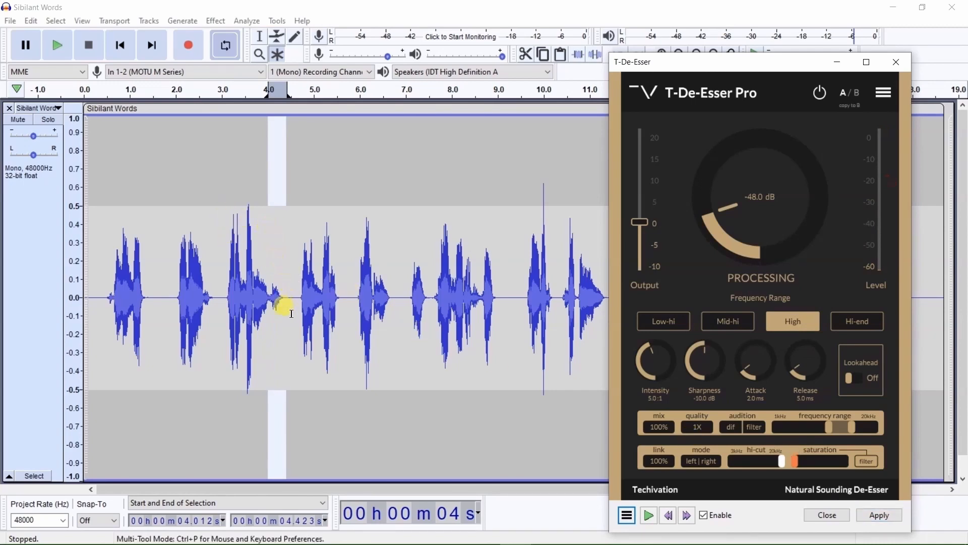
click(57, 50)
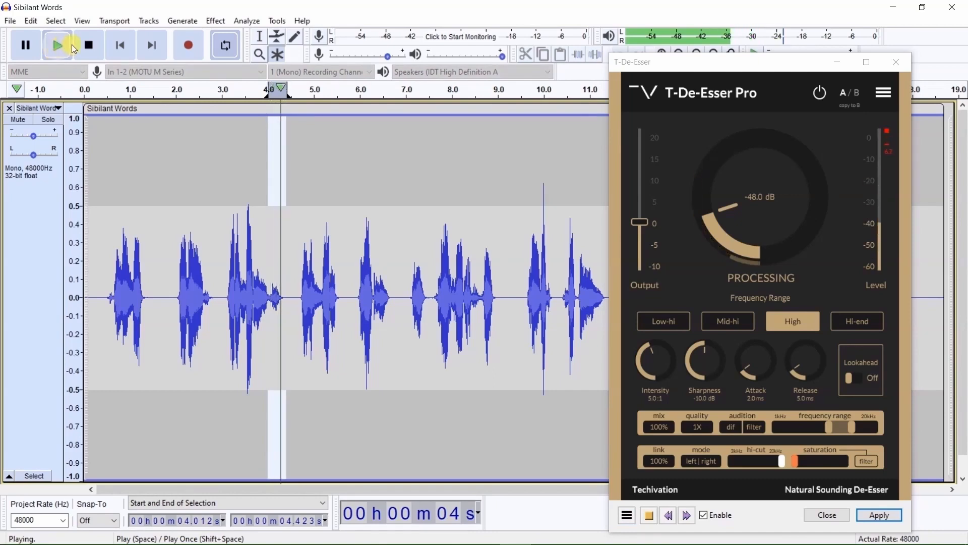
click(89, 45)
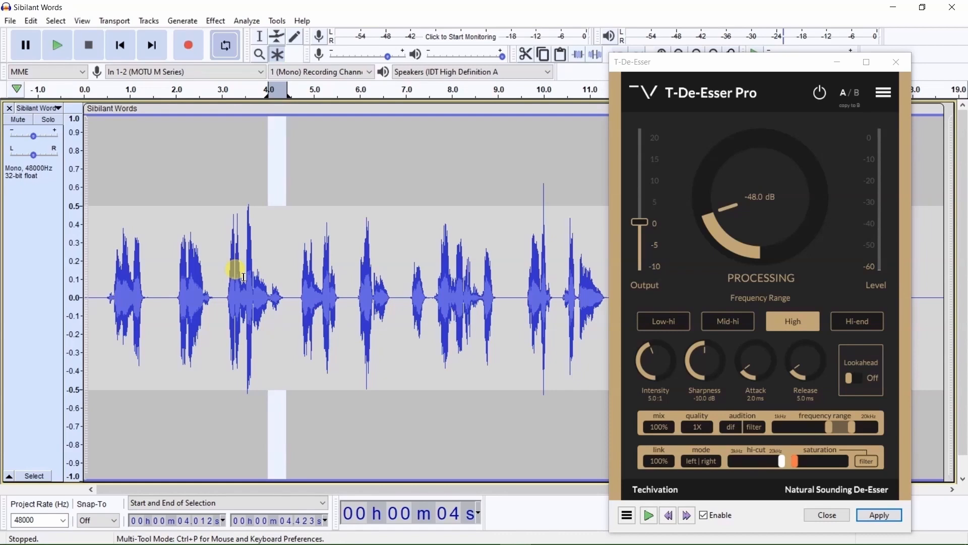
- Release the loop from the short burst and play the whole track with the de-esser bypassed
click(17, 89)
click(69, 141)
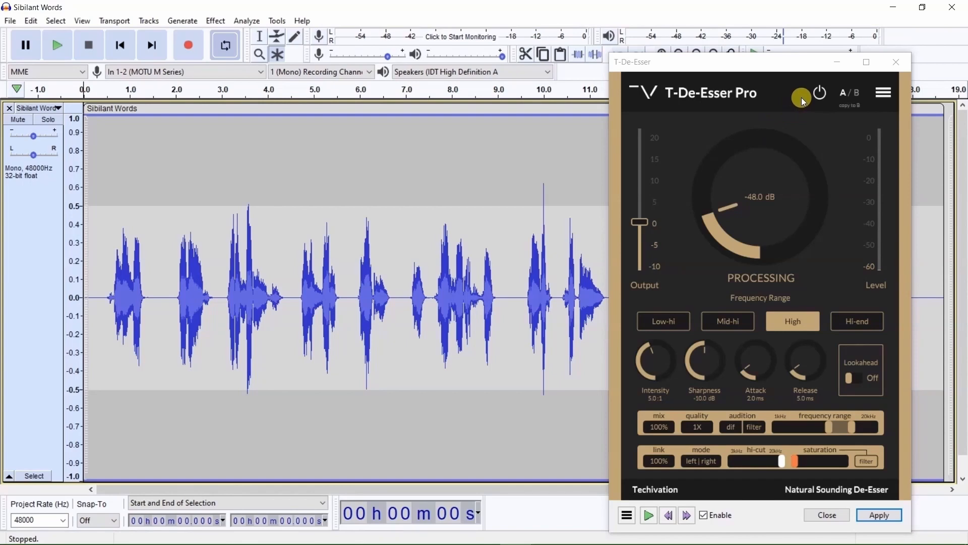
click(819, 95)
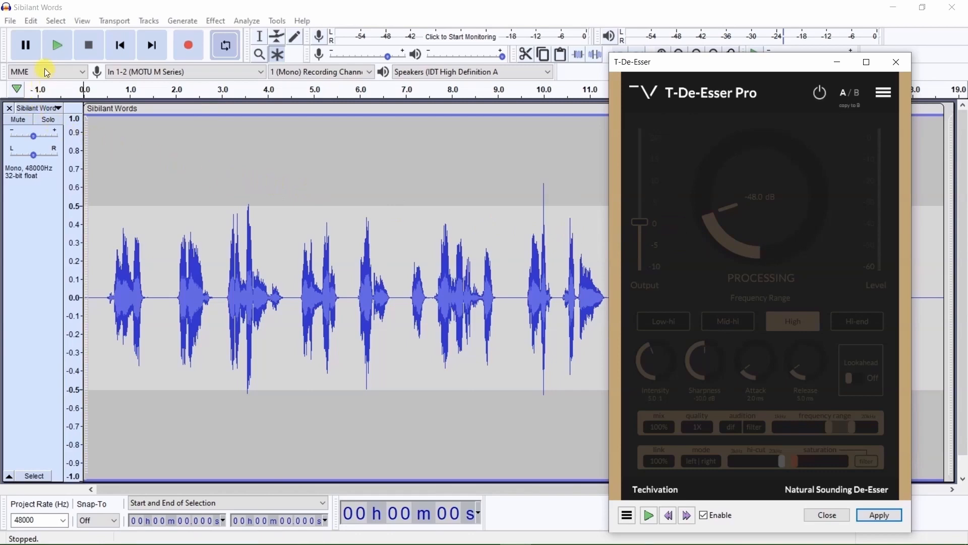
click(58, 46)
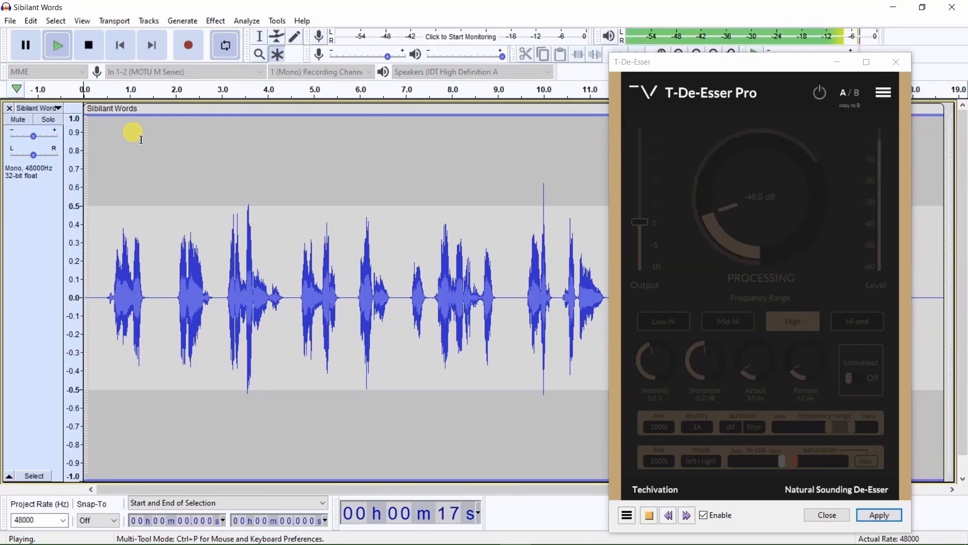
click(90, 45)
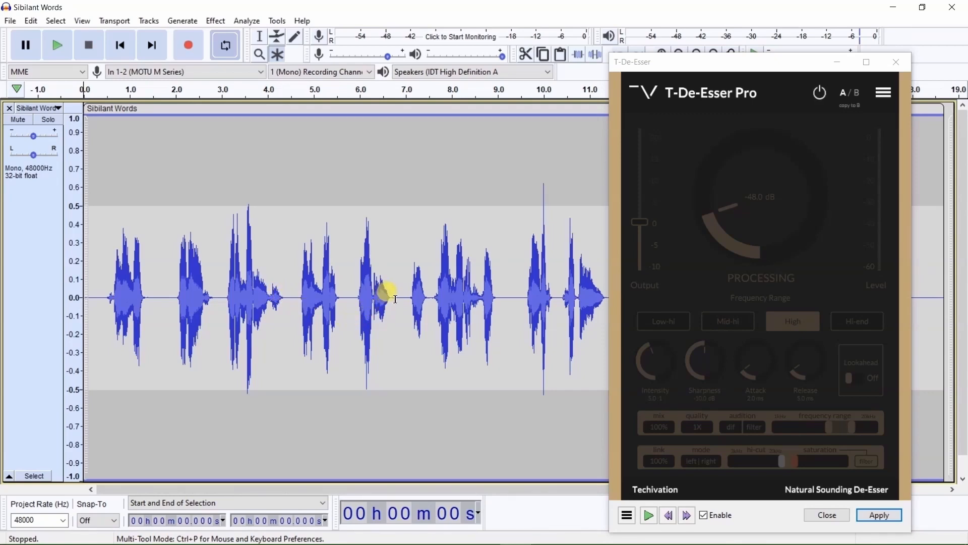
- Re-enable the de-esser and set its processing quality to 16X
click(820, 92)
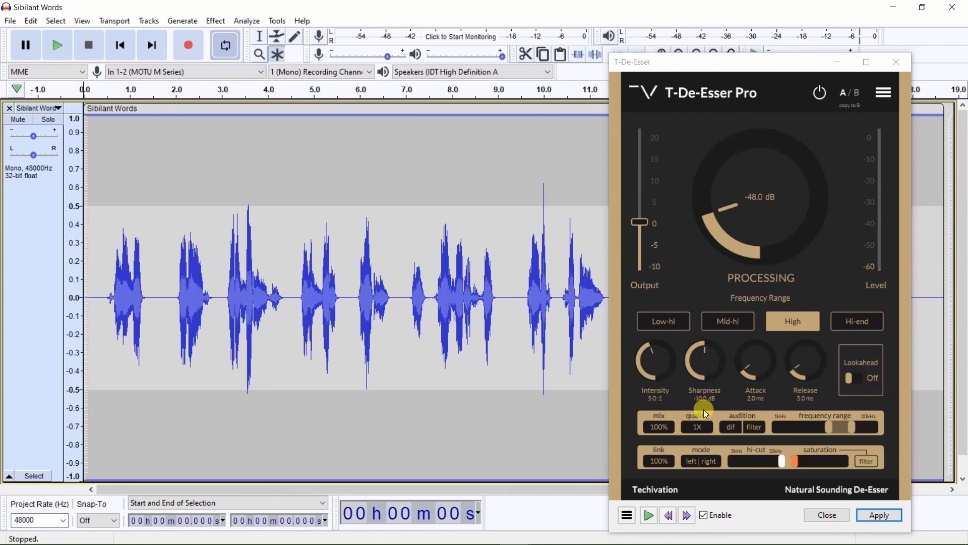
click(703, 425)
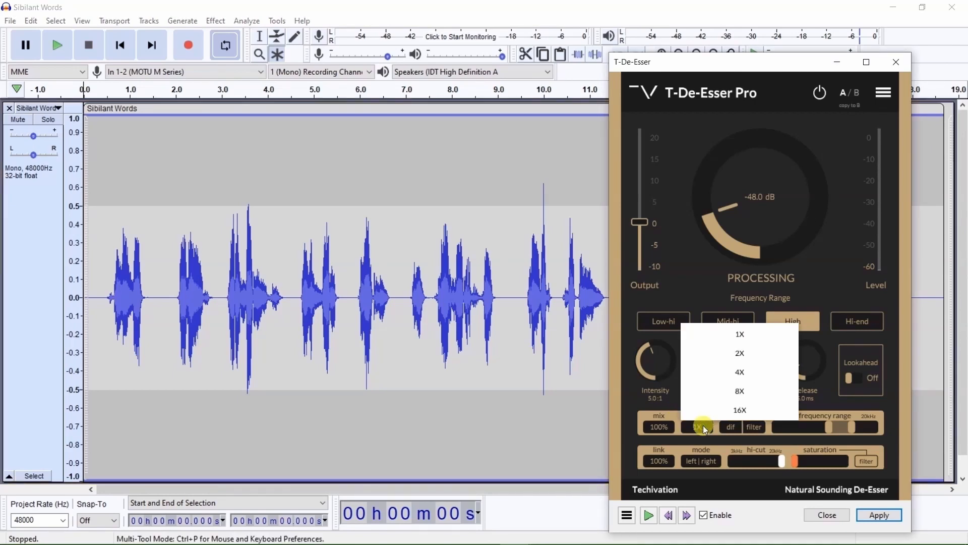
click(745, 411)
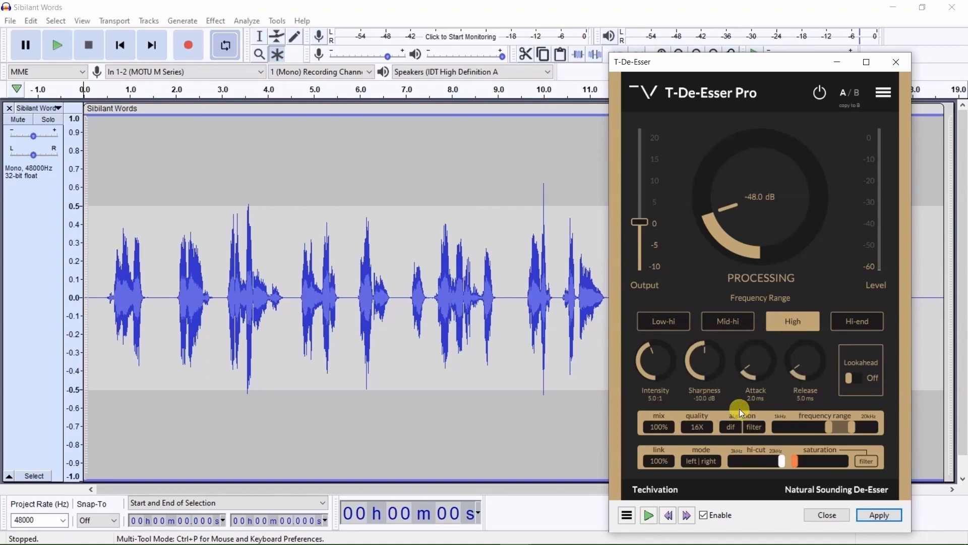
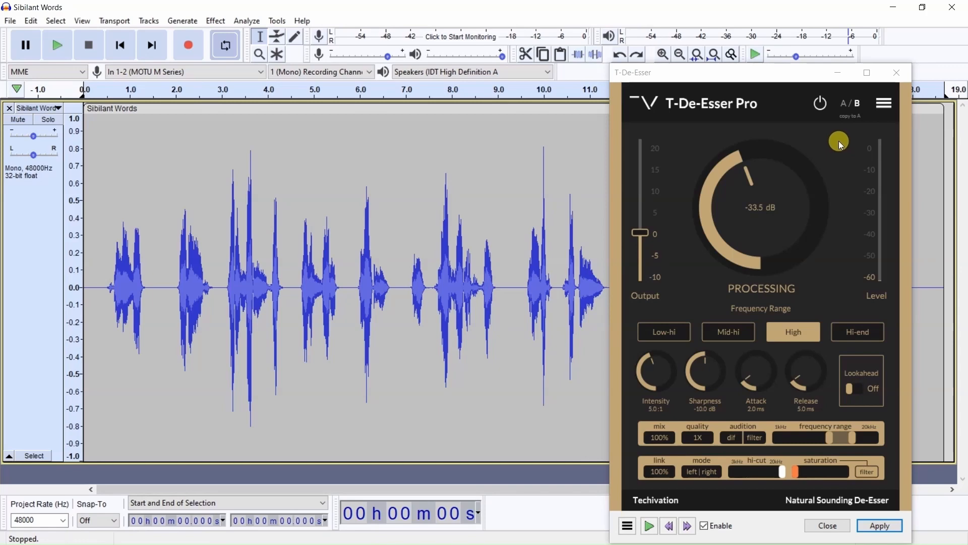
- Reset T-De-Esser Pro to its default preset
click(885, 107)
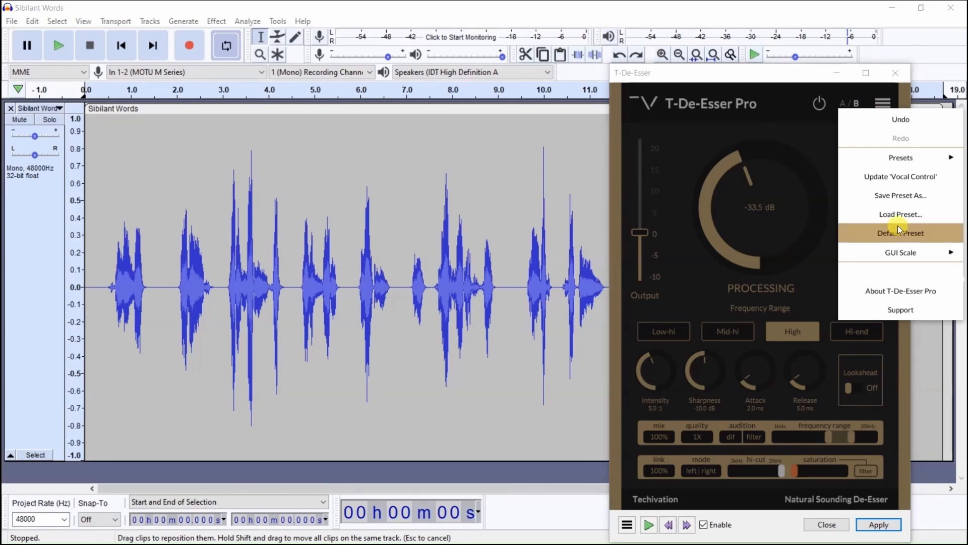
mouse_move(903, 157)
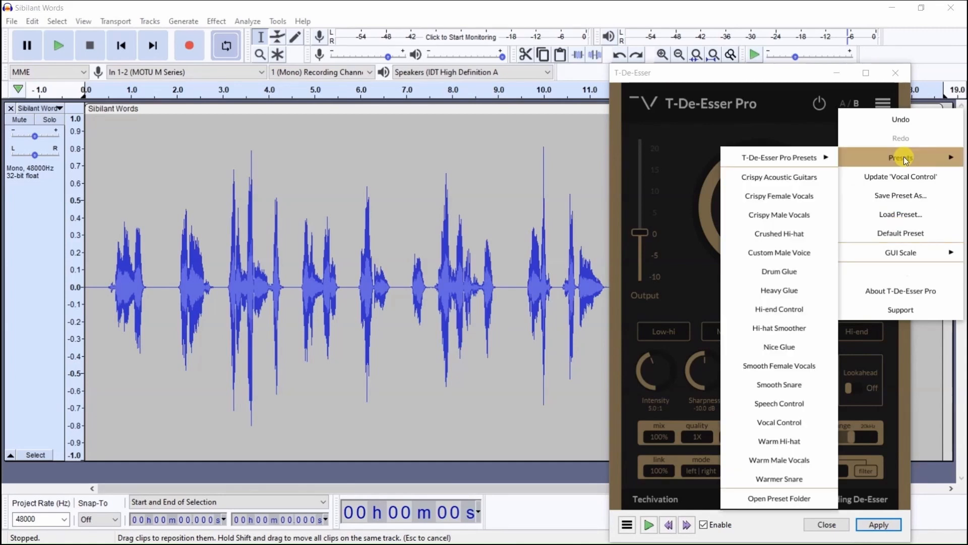
click(900, 231)
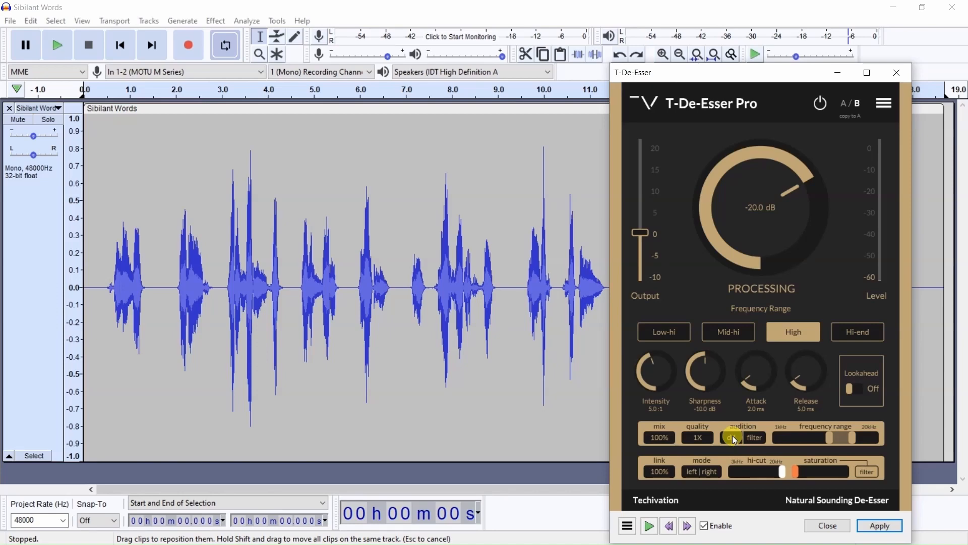
- Turn on the difference audition and set the processing threshold to -25.0 dB while the track plays
click(732, 436)
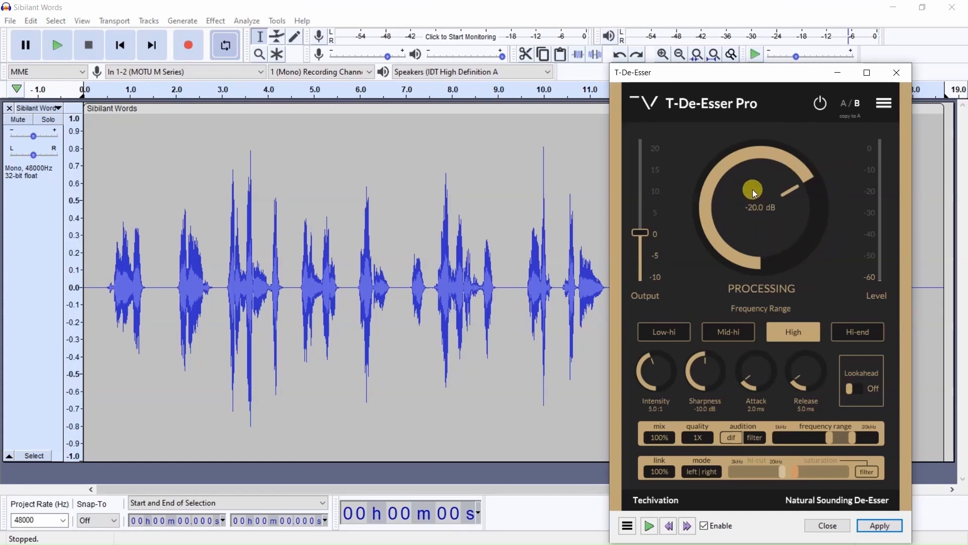
mouse_move(774, 191)
mouse_down()
mouse_move(858, 419)
mouse_move(803, 324)
mouse_move(796, 229)
mouse_move(771, 194)
mouse_up()
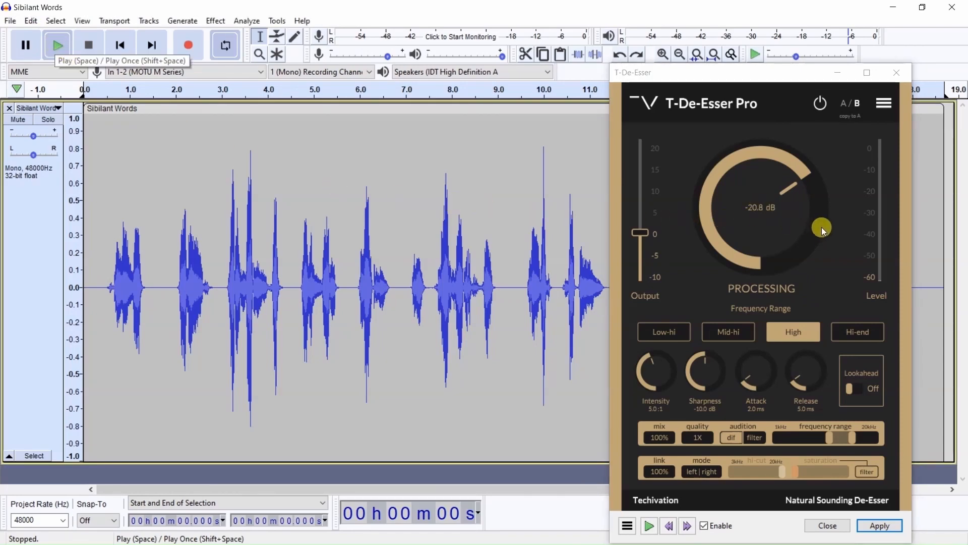
key(space)
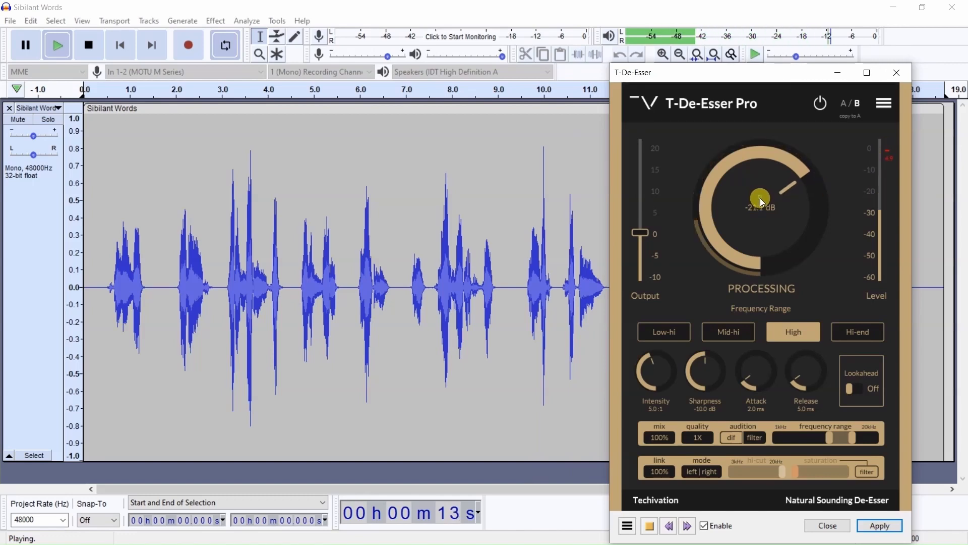
drag(760, 197, 737, 209)
drag(743, 218, 740, 199)
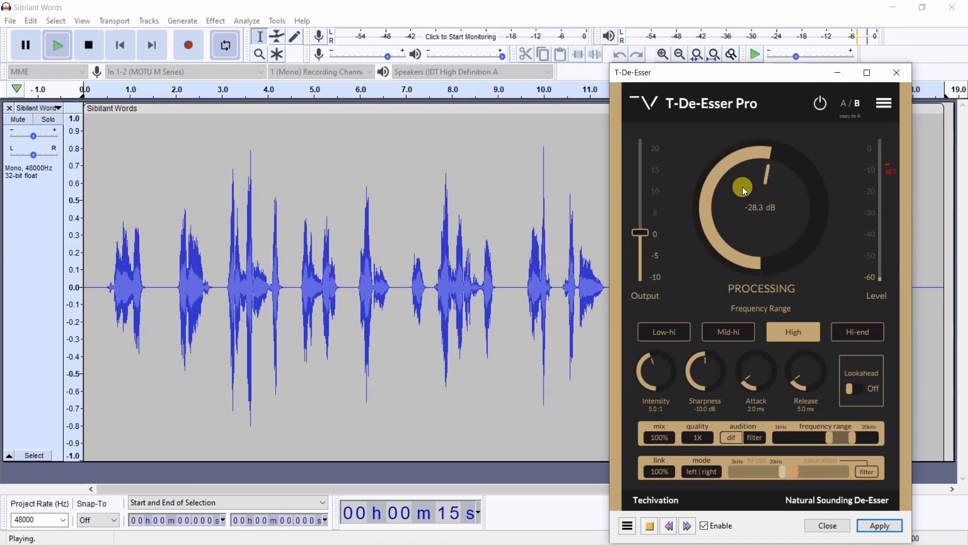
drag(742, 188, 744, 183)
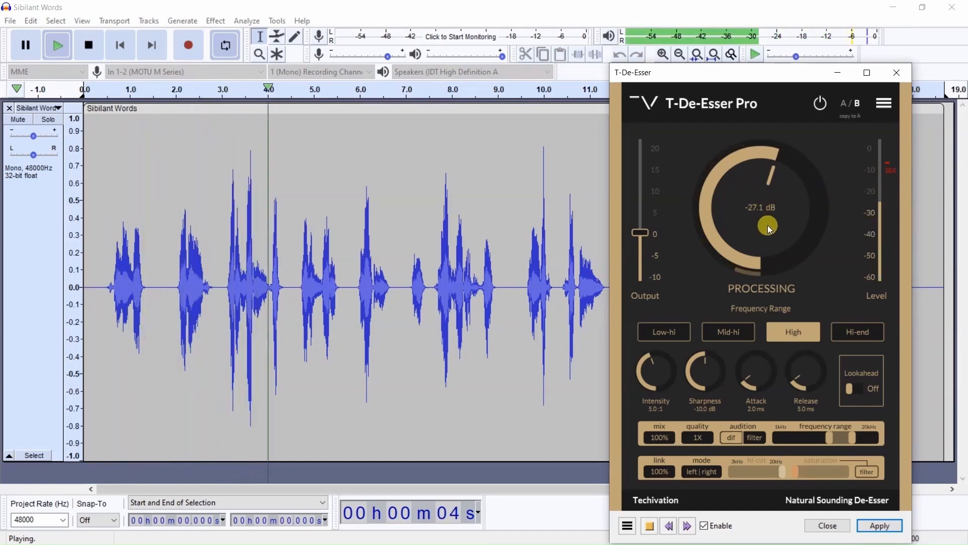
drag(756, 186, 756, 180)
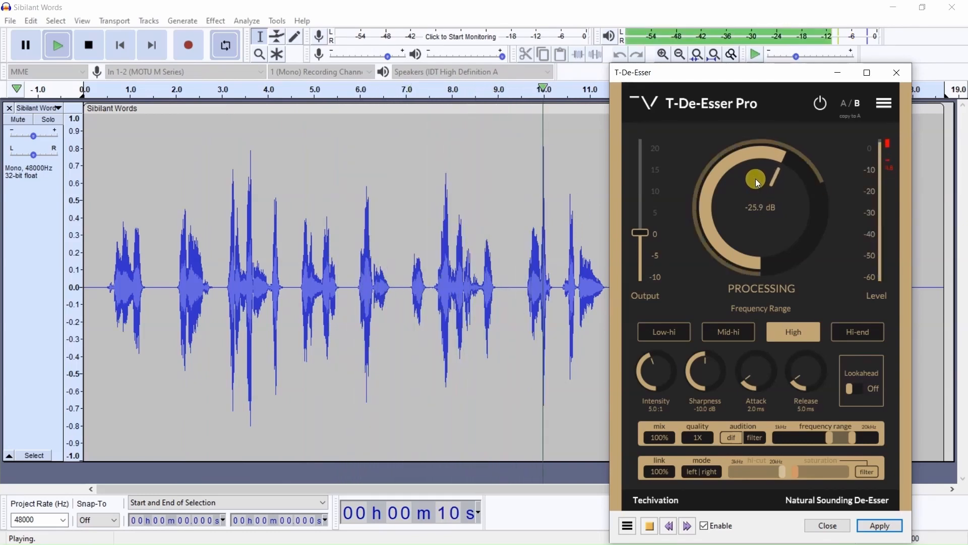
drag(755, 178, 753, 231)
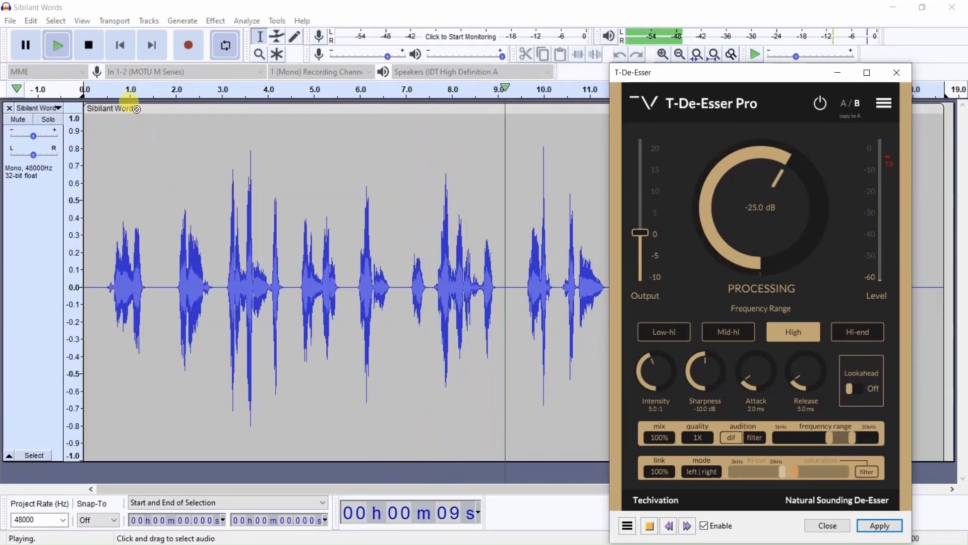
click(89, 47)
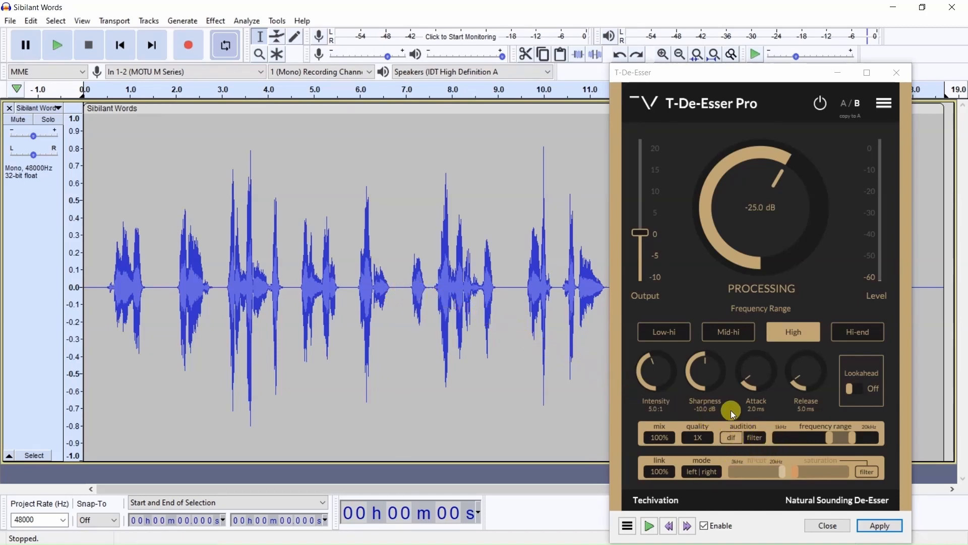
- Turn off the difference audition and apply the de-esser to the entire track
click(734, 440)
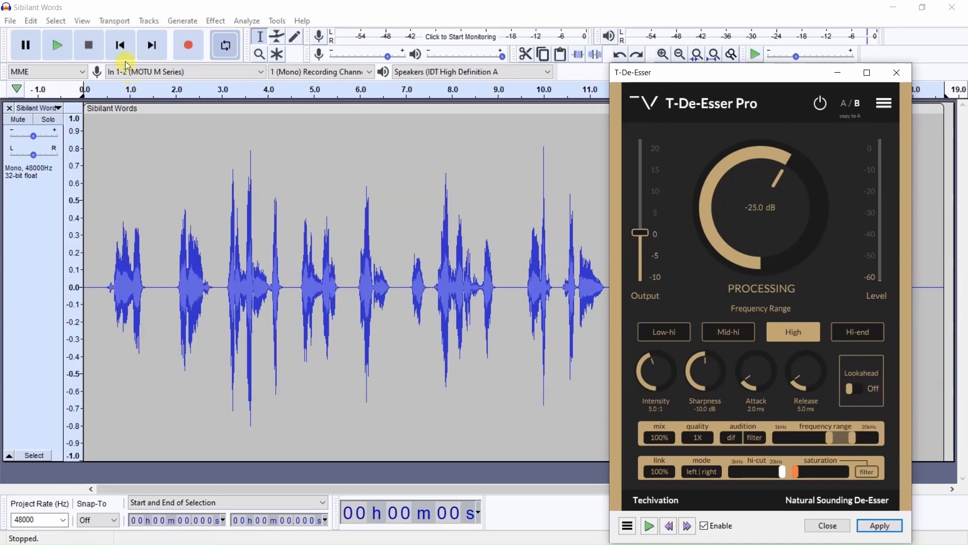
click(56, 20)
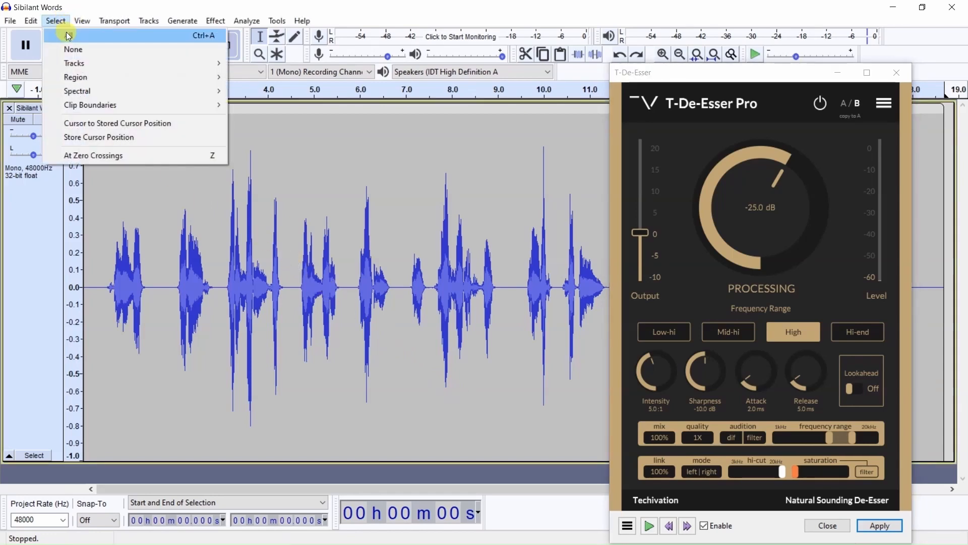
click(69, 36)
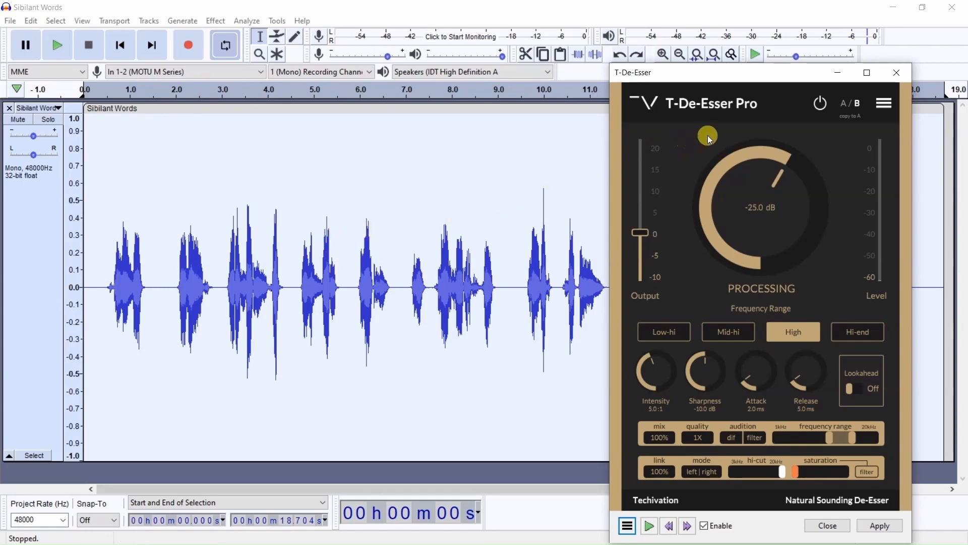
- Bypass the de-esser and play back the whole processed track
click(820, 103)
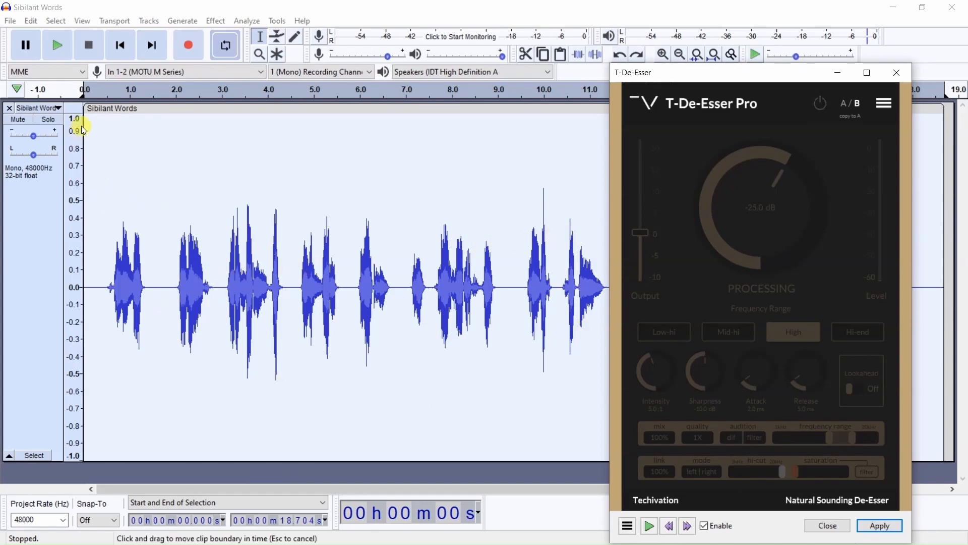
click(53, 48)
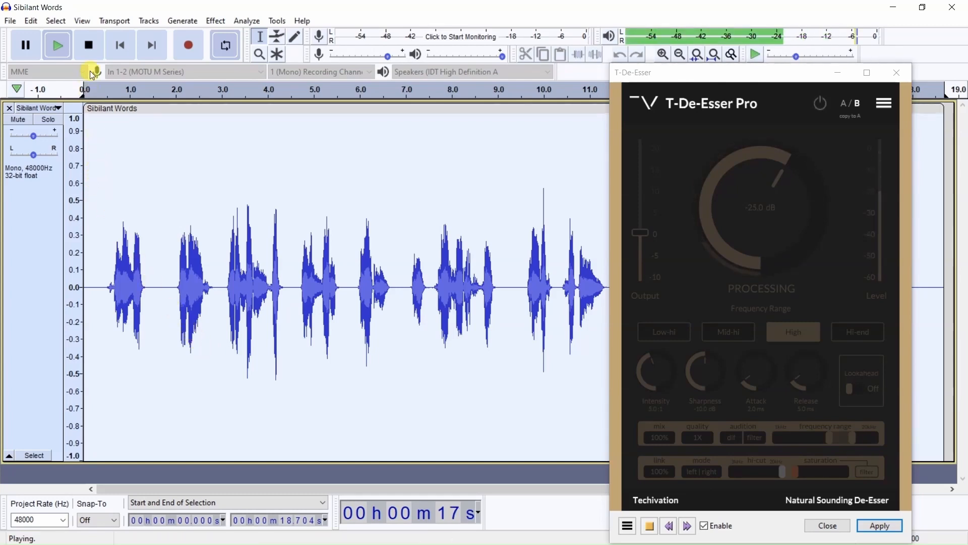
click(90, 46)
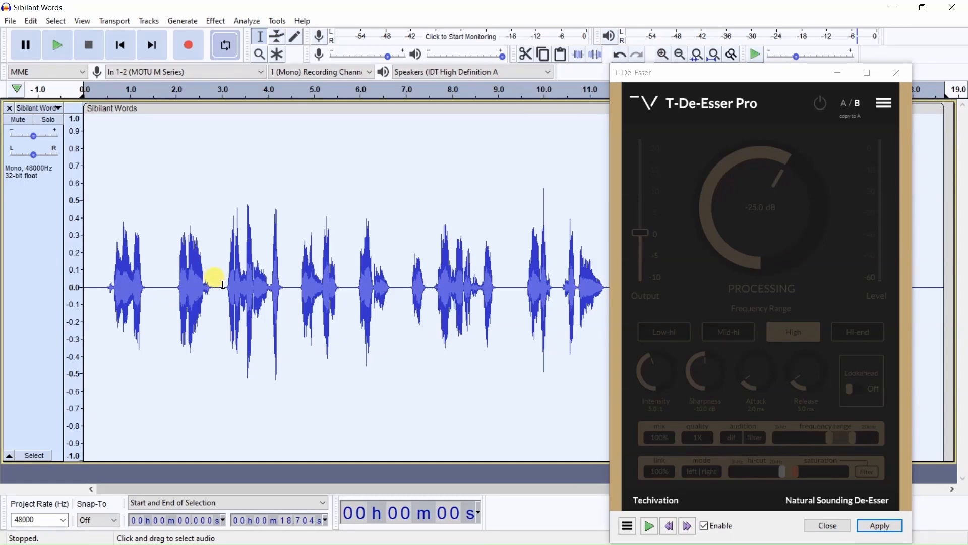
- Play the phrase from about 3.0 to 4.4 s and narrow the selection to its final burst, about 4.0 to 4.4 s
drag(223, 282, 286, 294)
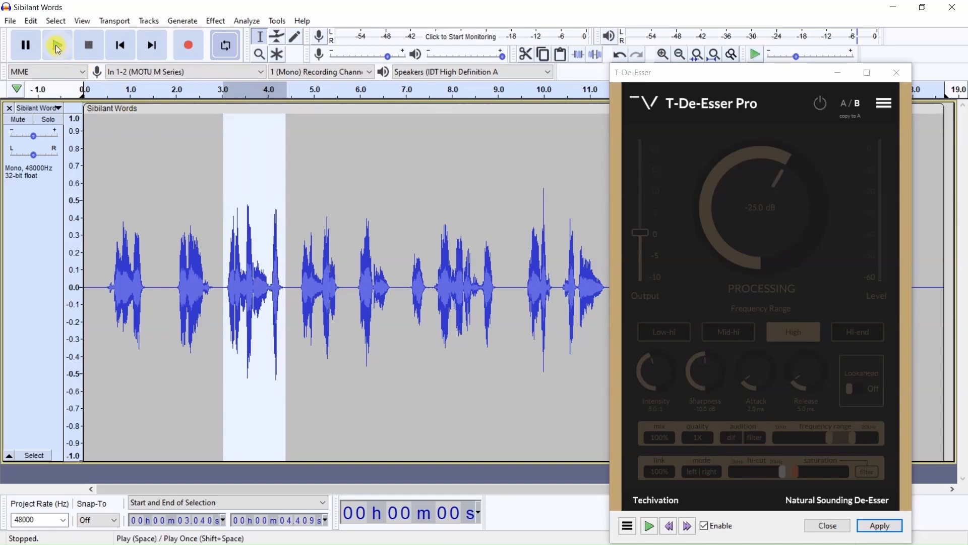
click(71, 51)
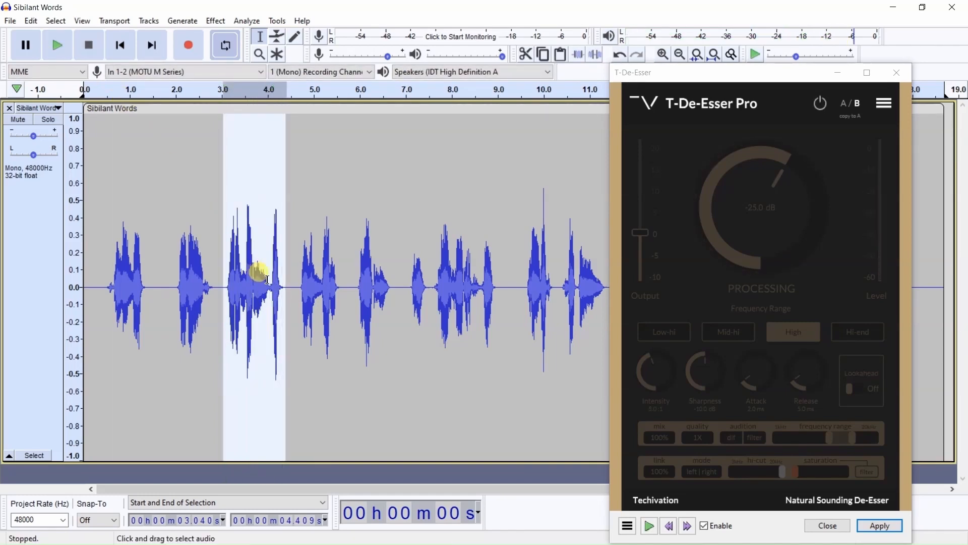
drag(267, 280, 285, 284)
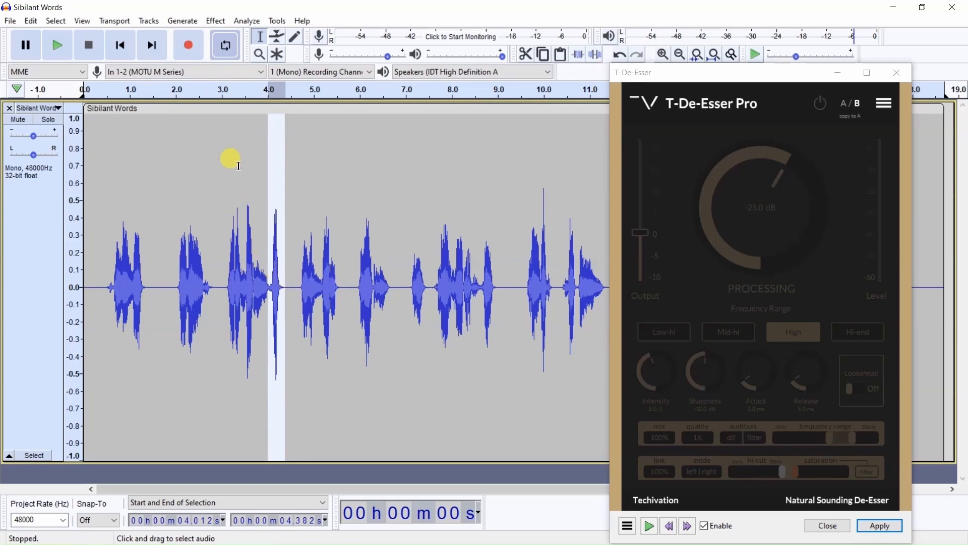
- Replace the full-track loop with one around the selected burst and play it with the de-esser bypassed
click(16, 87)
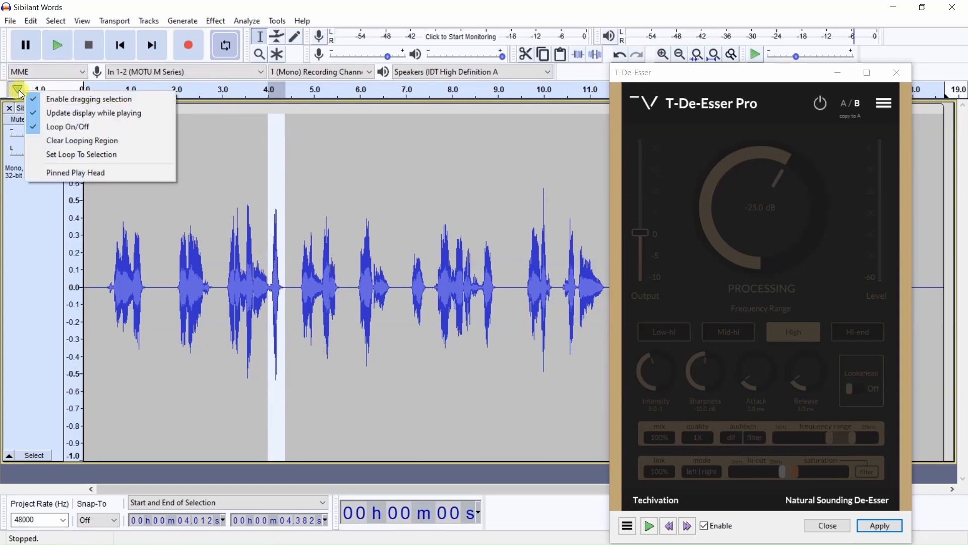
click(65, 138)
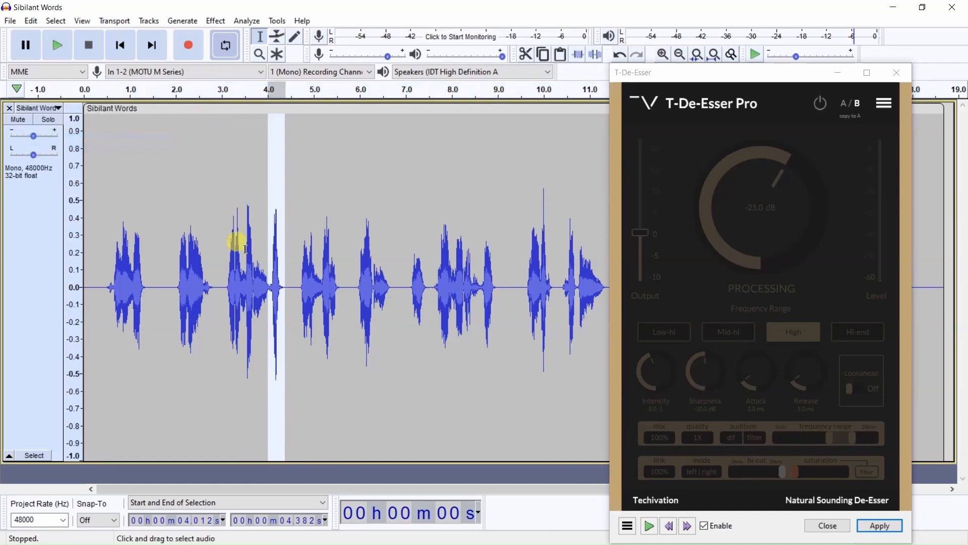
click(57, 45)
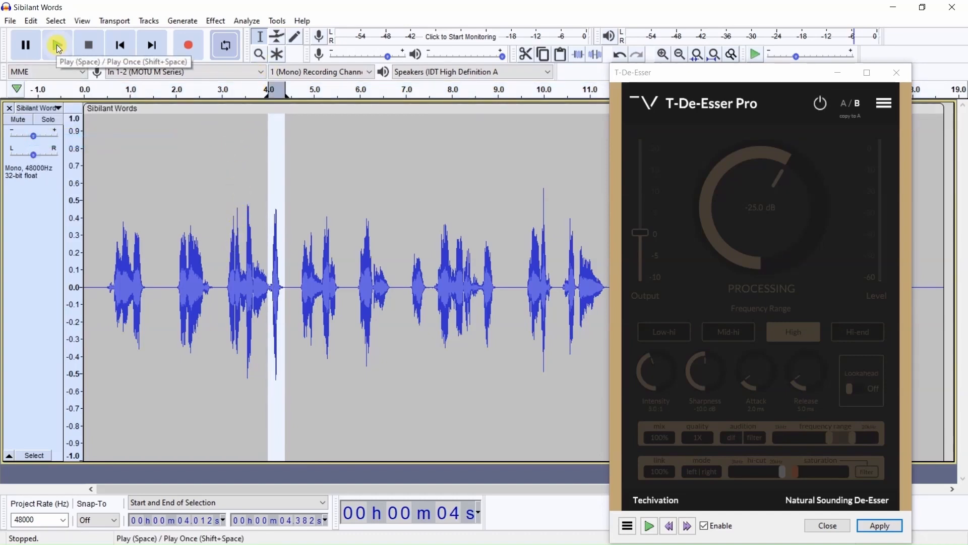
click(57, 46)
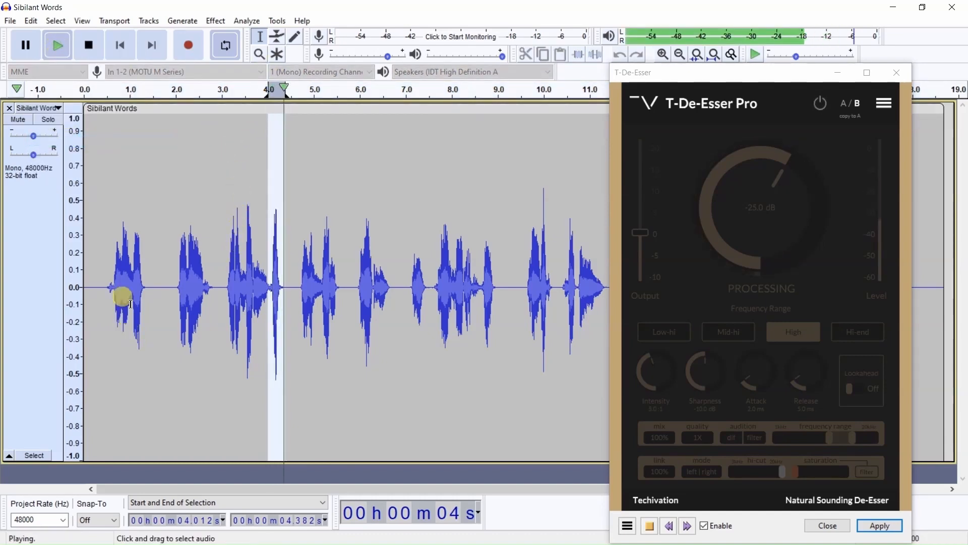
click(90, 47)
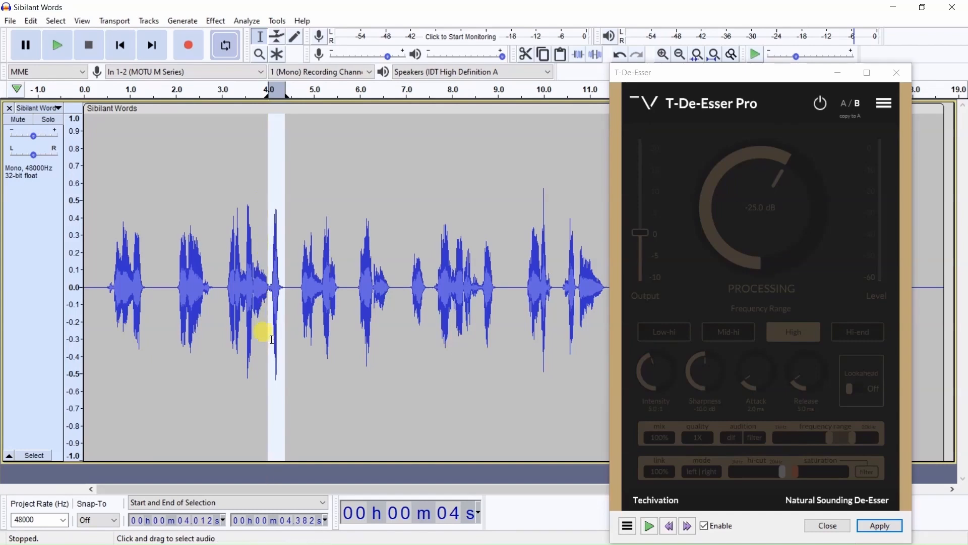
- Re-enable the de-esser, lower its processing threshold to -50.3 dB while the burst loops, and apply it to the selection
click(819, 105)
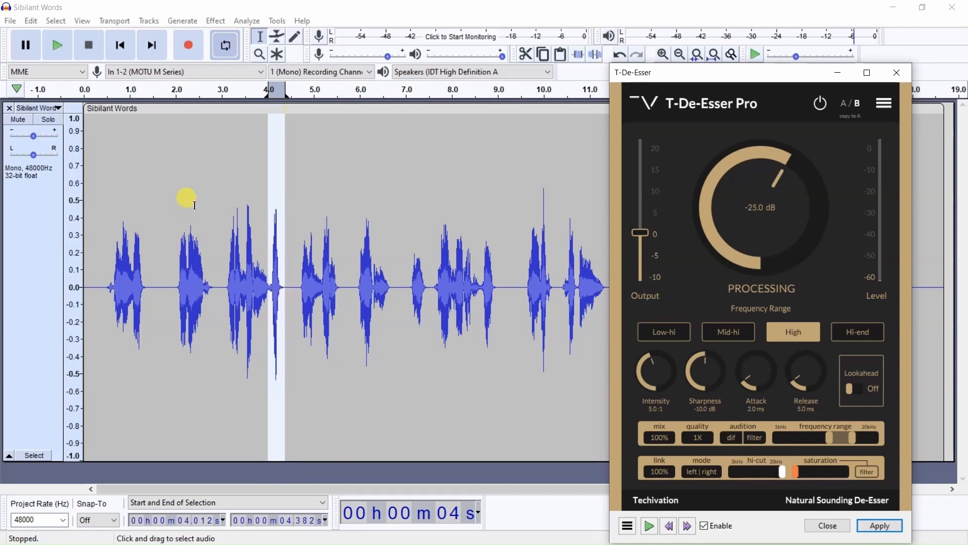
click(58, 43)
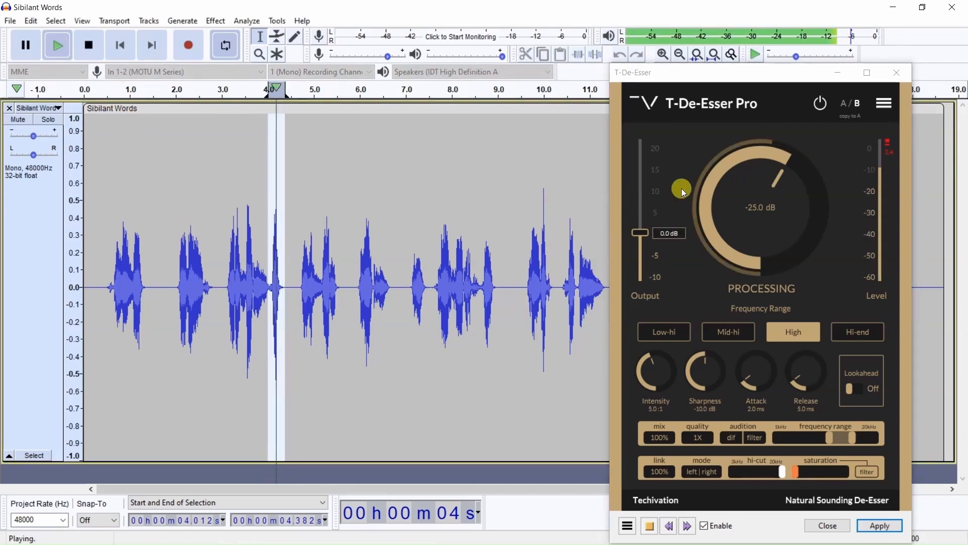
drag(684, 191, 777, 304)
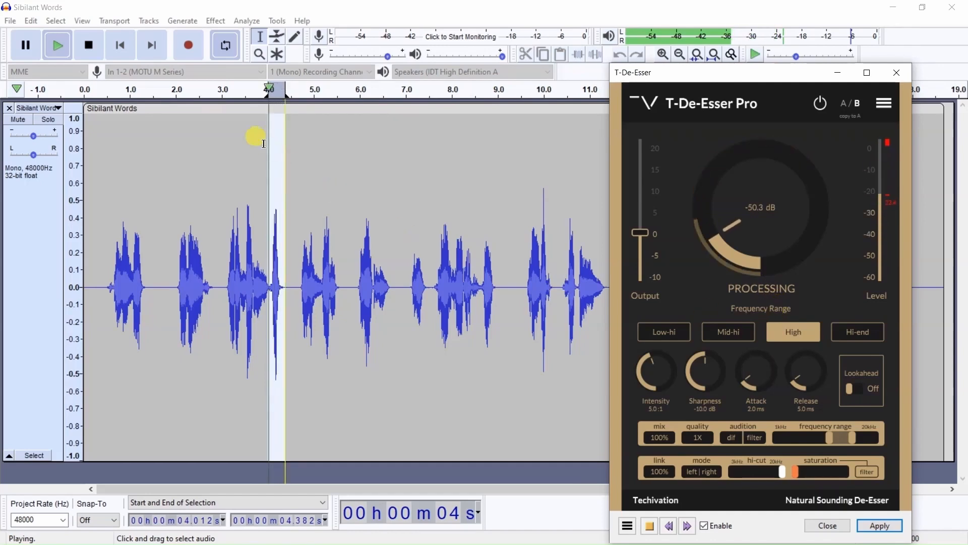
click(89, 45)
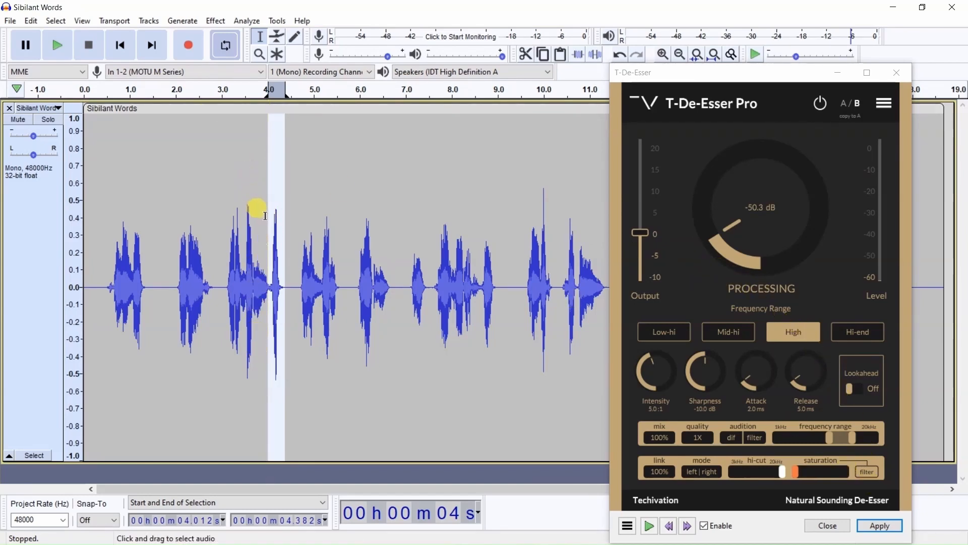
click(891, 529)
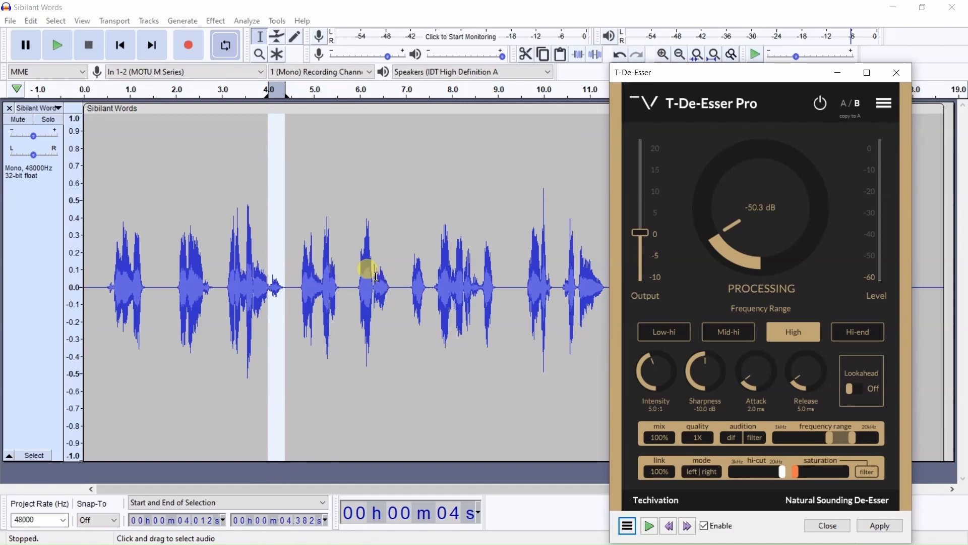
- Clear the looping region around the burst and play the track from the beginning
click(18, 91)
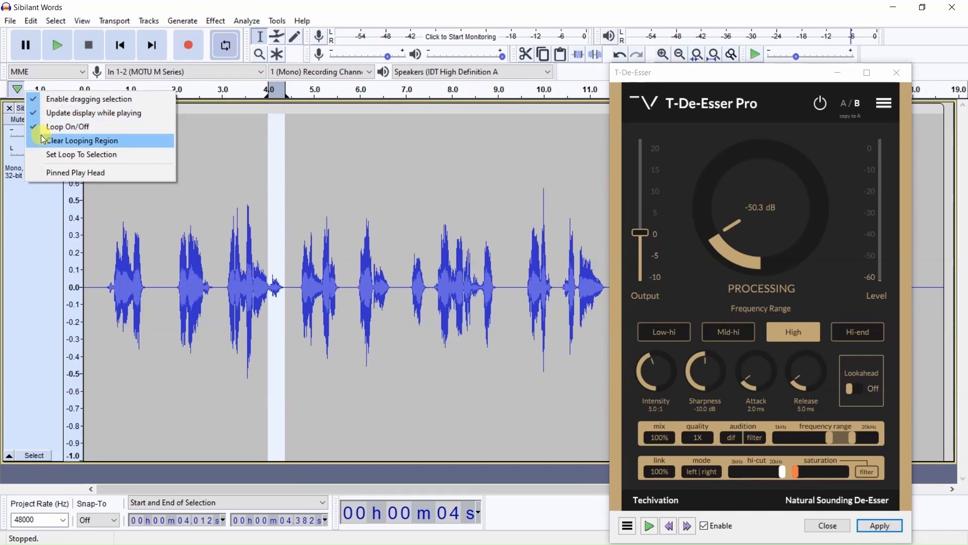
click(43, 141)
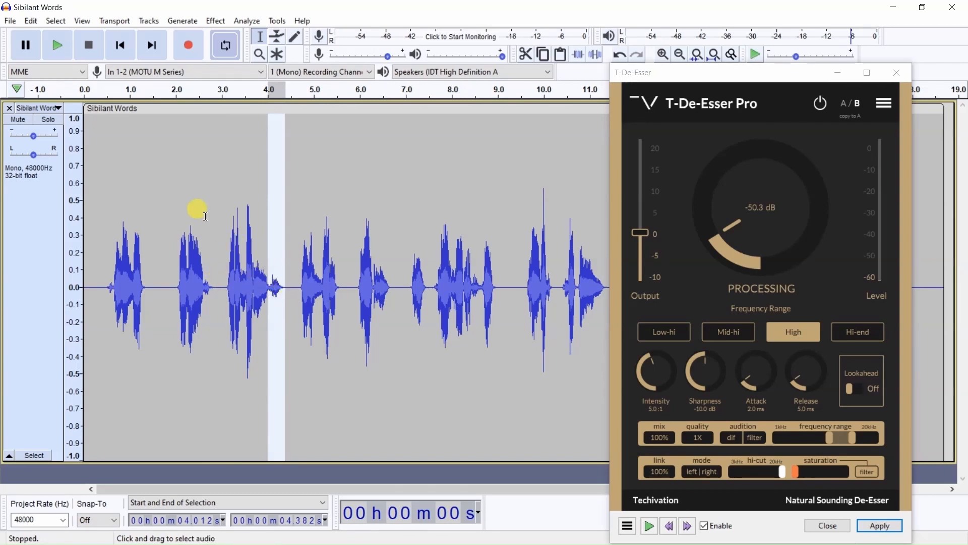
click(121, 46)
key(space)
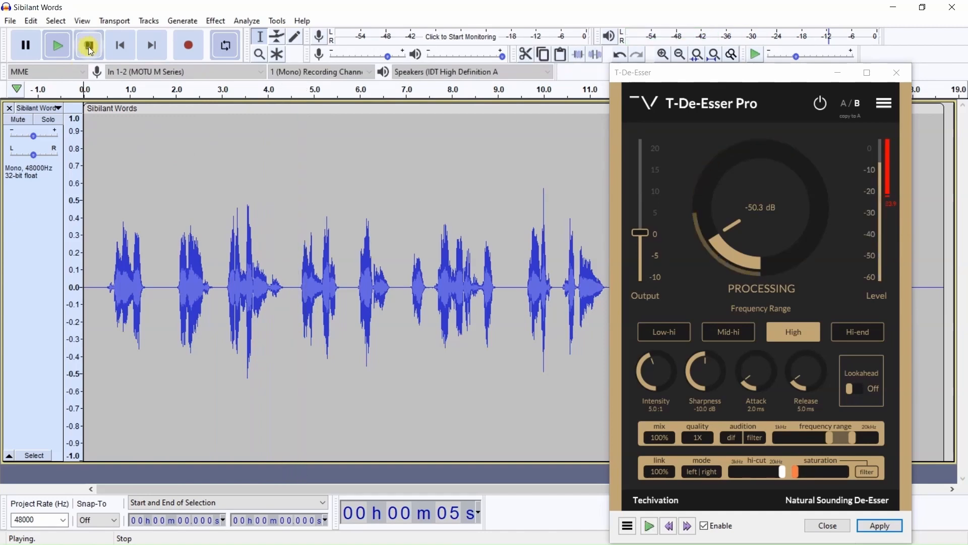
click(90, 53)
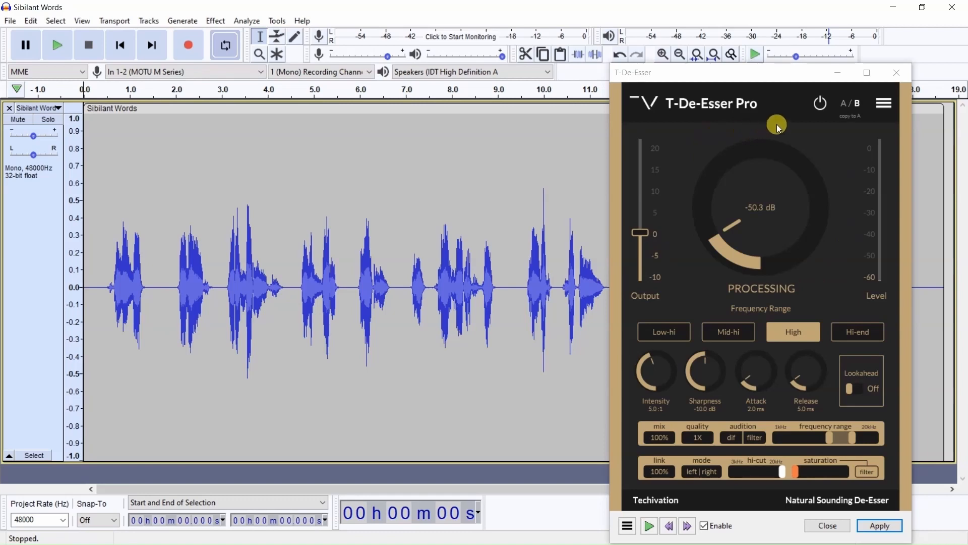
- Bypass the de-esser to play the whole track as processed, and re-enable it after stopping playback
click(820, 103)
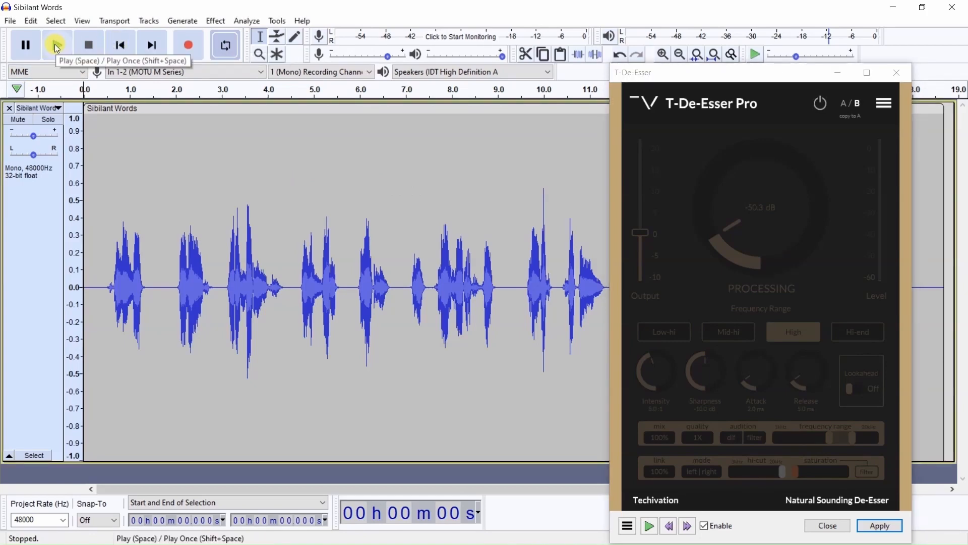
click(58, 45)
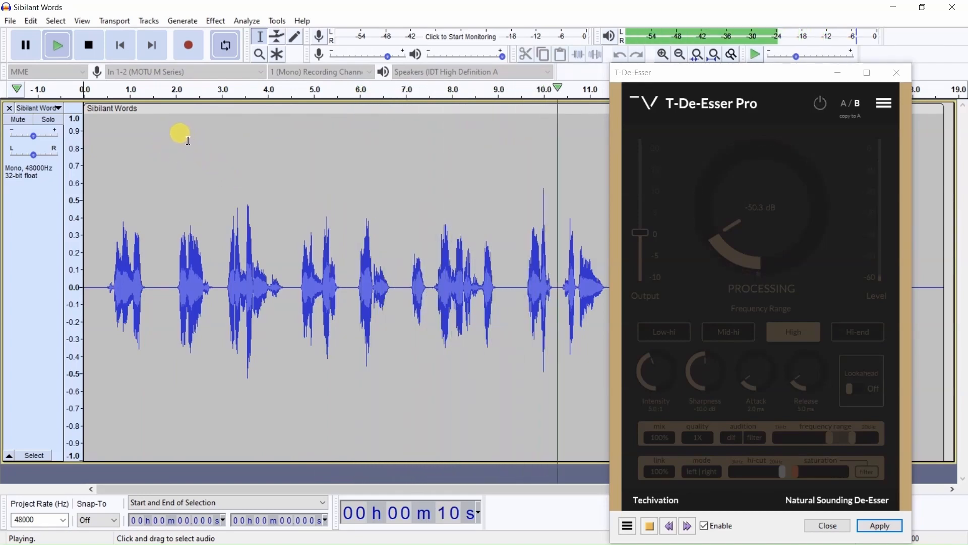
click(89, 46)
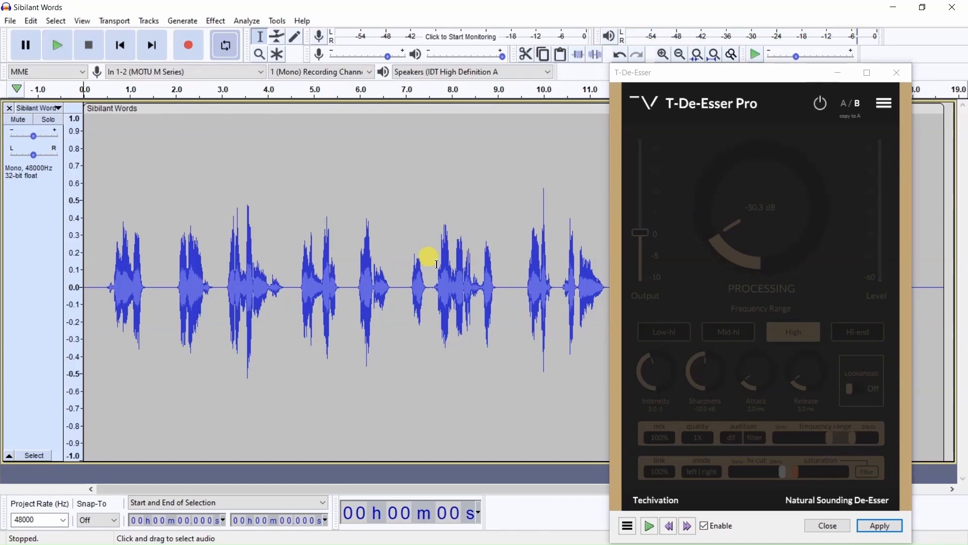
click(821, 103)
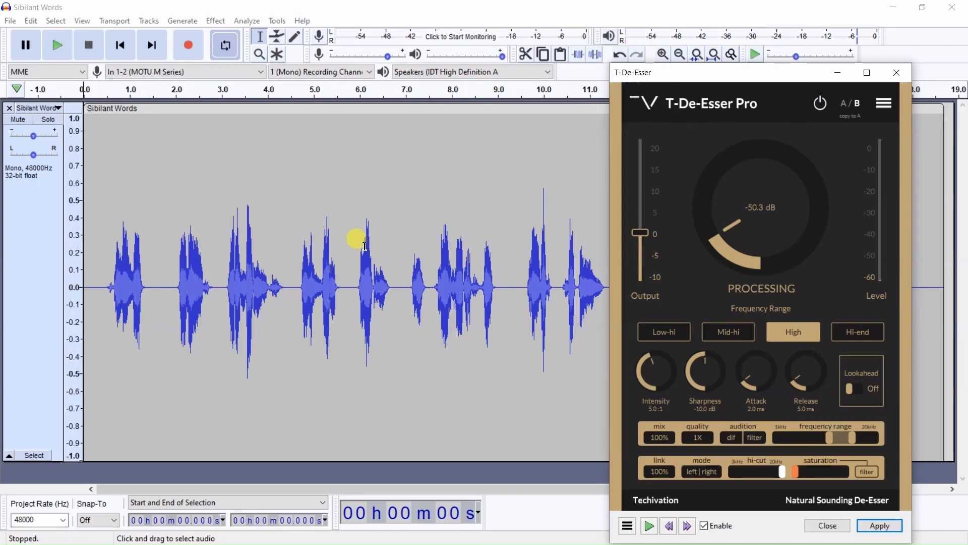